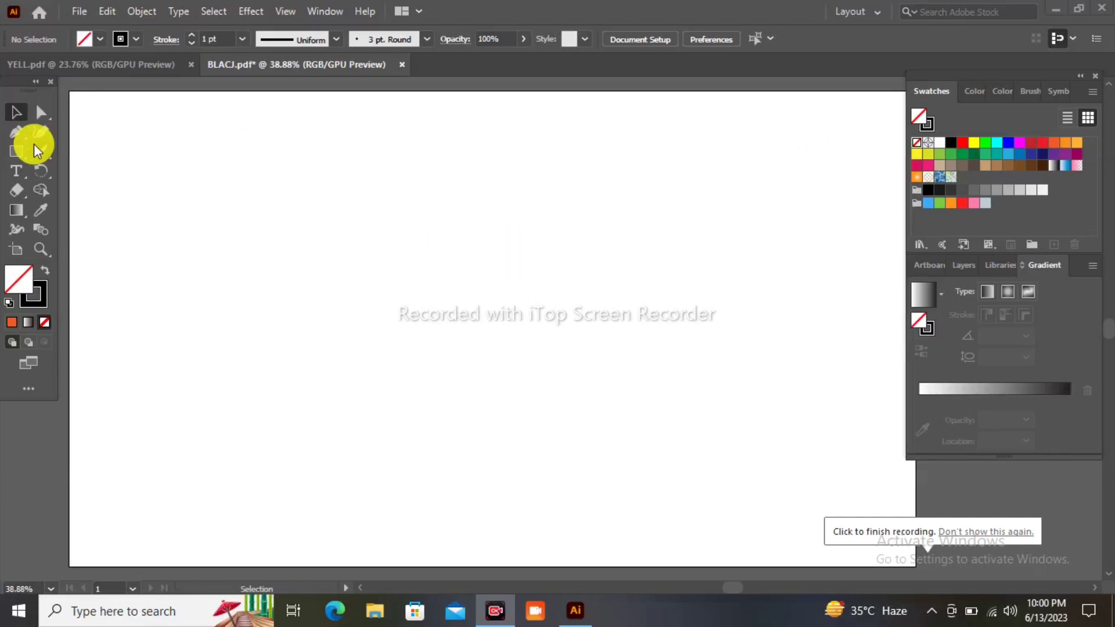
Step: Draw a first large ellipse on the artboard, then browse the shape tools
left_click_drag(19, 148, 56, 167)
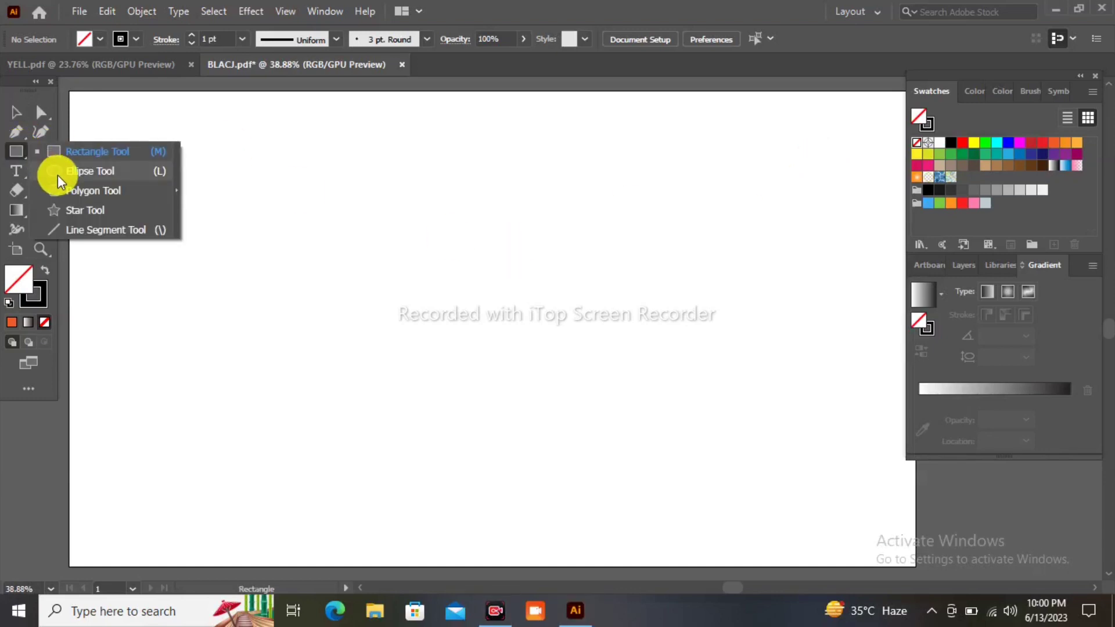
left_click_drag(345, 213, 602, 471)
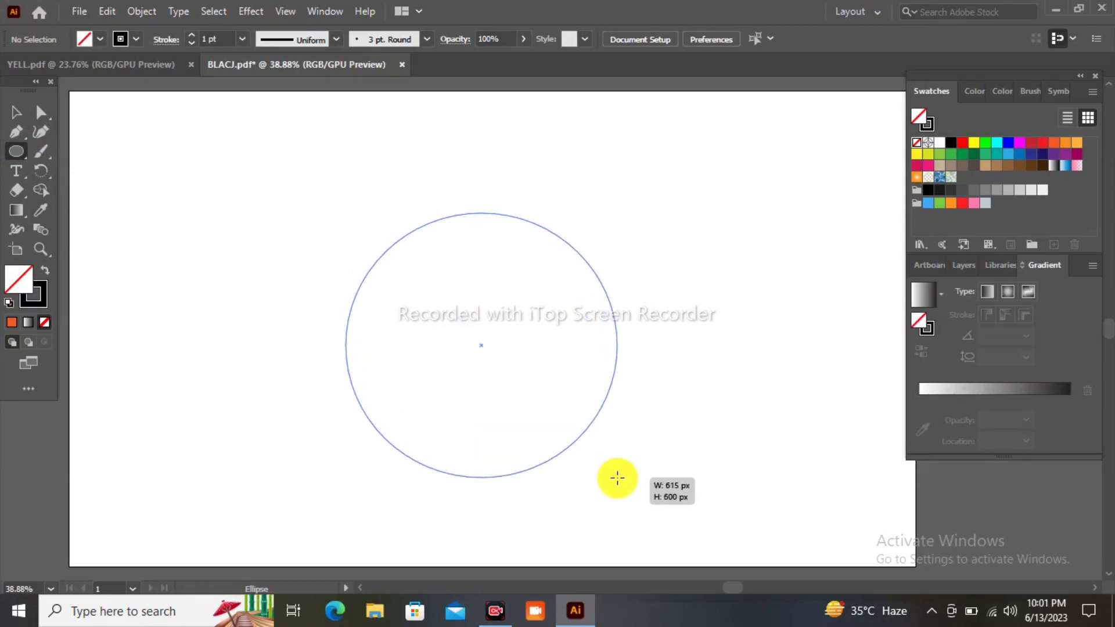
left_click_drag(602, 472, 632, 475)
left_click(16, 112)
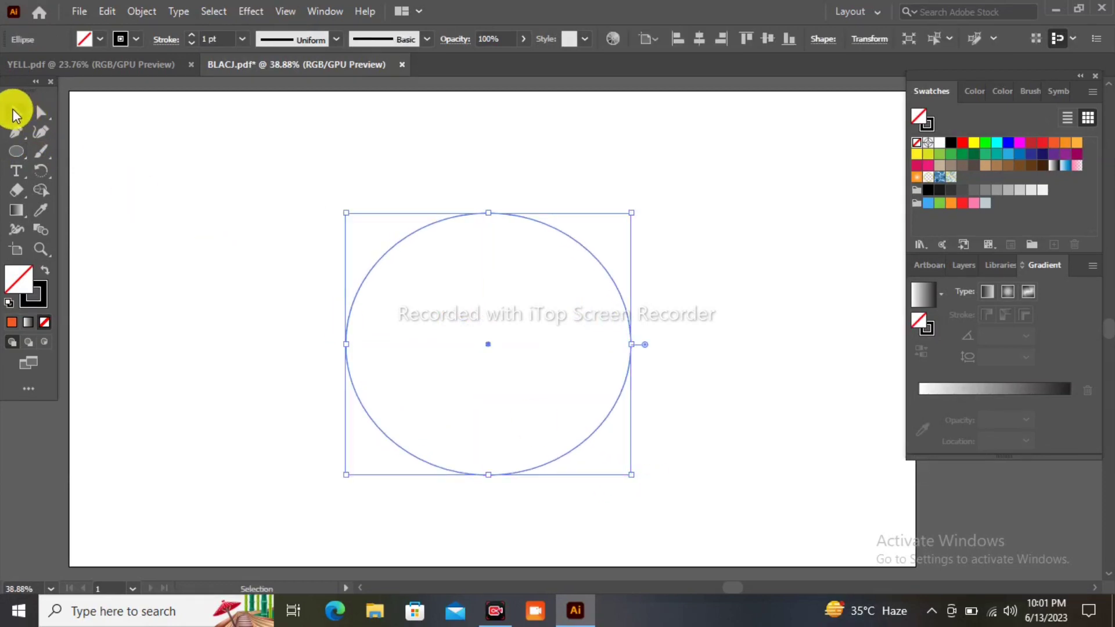
left_click(225, 210)
left_click(40, 153)
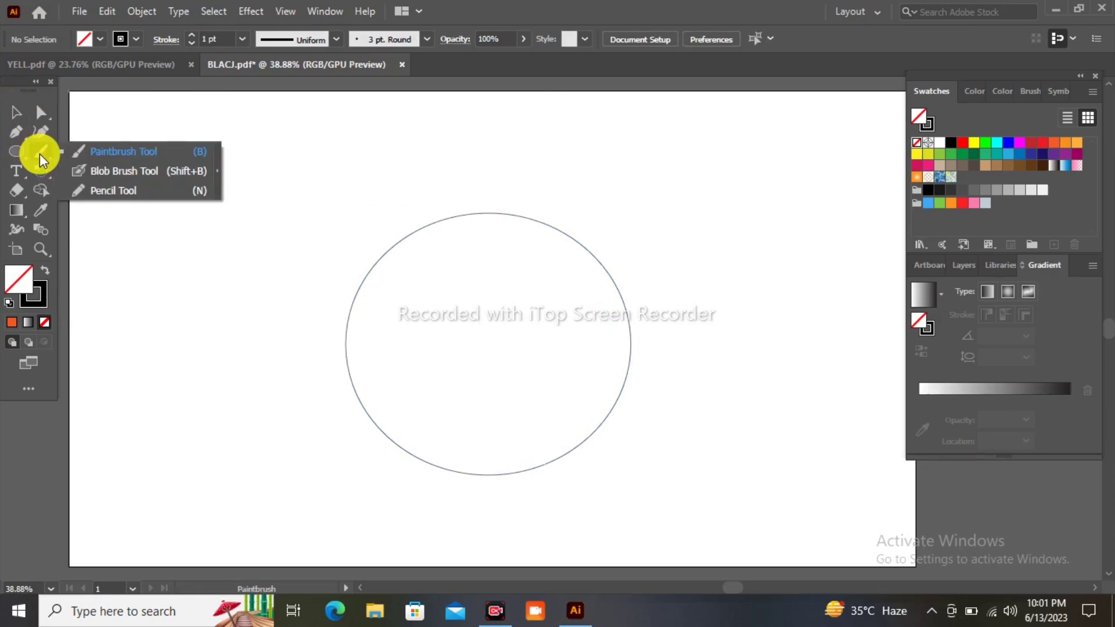
left_click(44, 177)
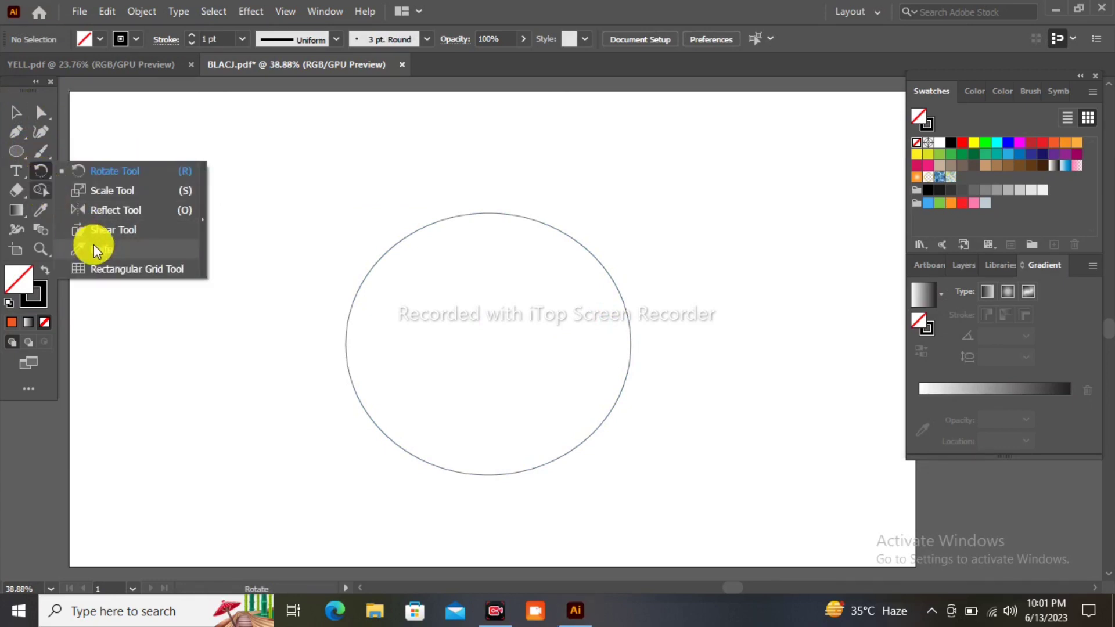
left_click(42, 191)
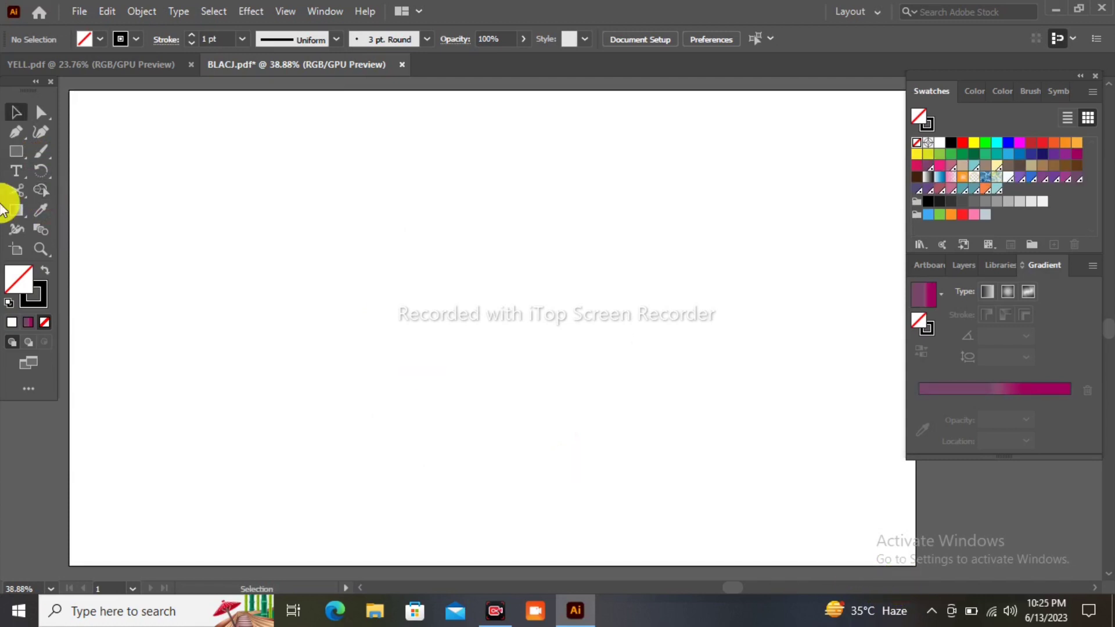
Step: Draw a larger ellipse across the artboard
left_click_drag(16, 151, 66, 180)
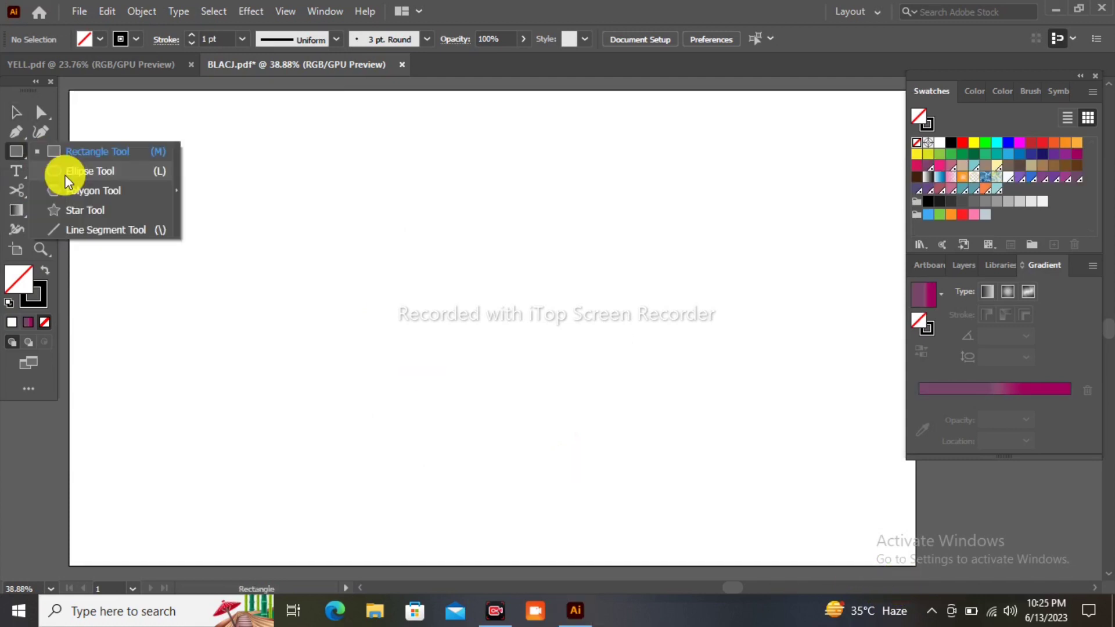
left_click_drag(301, 216, 643, 515)
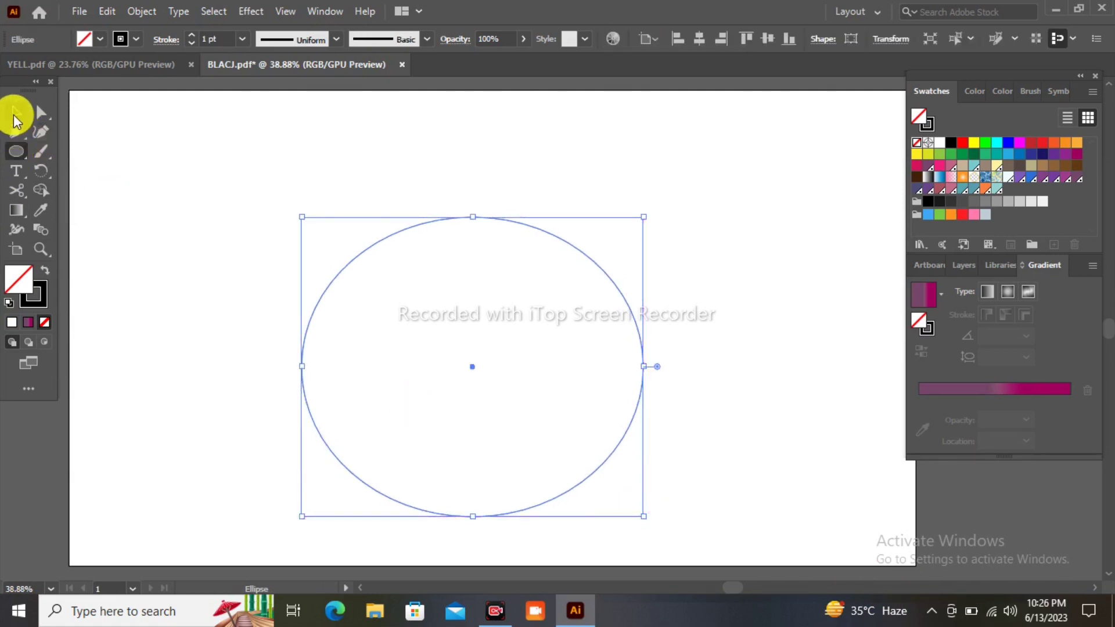
left_click(16, 112)
left_click(94, 166)
Step: Cut the ellipse at its left and right anchors with Scissors and delete the upper arc
left_click(18, 190)
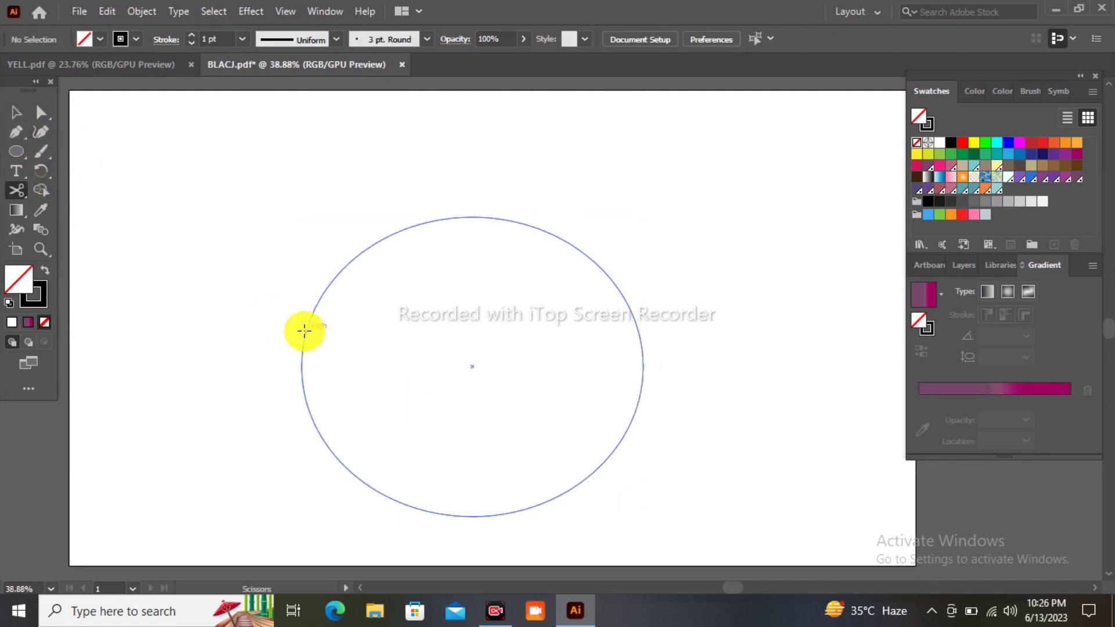
left_click(301, 364)
key("Delete")
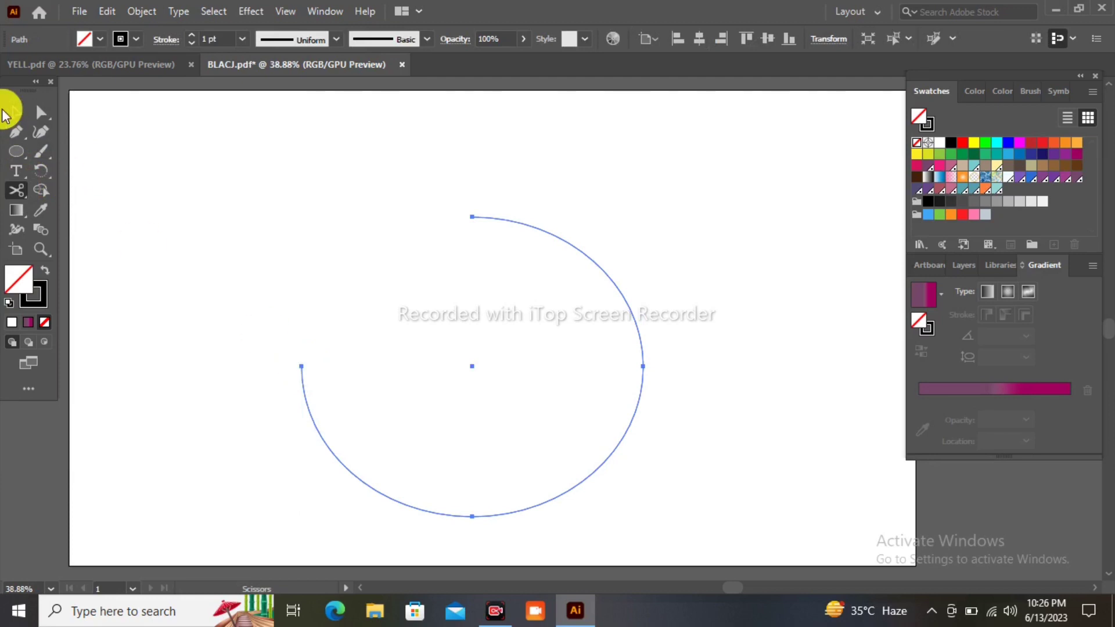
left_click(644, 366)
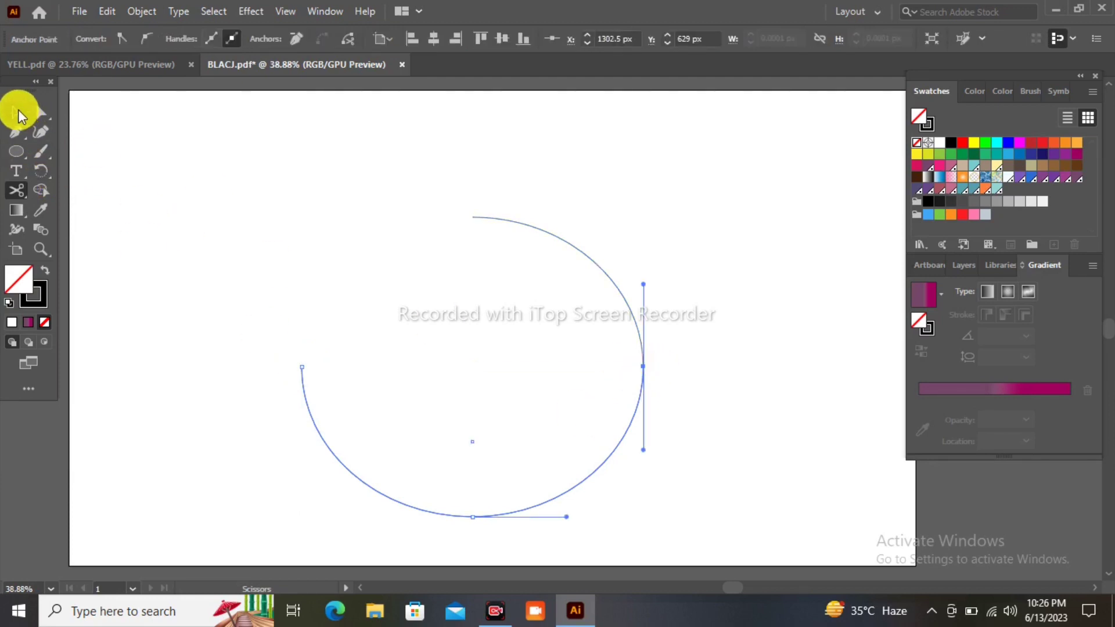
left_click(16, 111)
left_click(336, 231)
left_click(561, 238)
key("Delete")
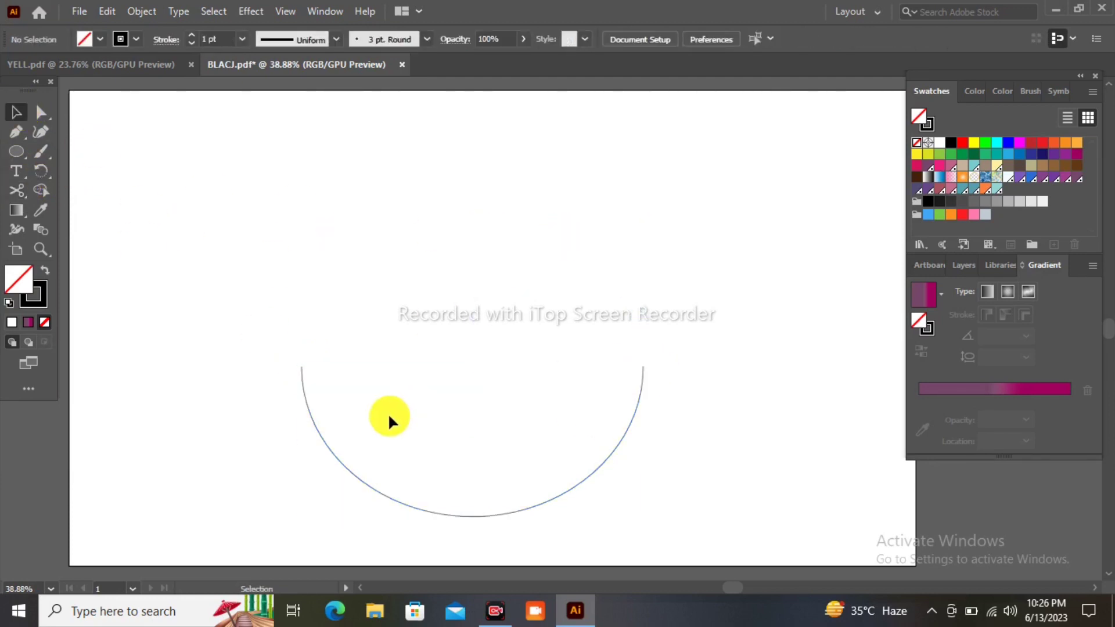
Step: Close the arc into a semicircle with a straight Pen-drawn top edge
left_click(17, 132)
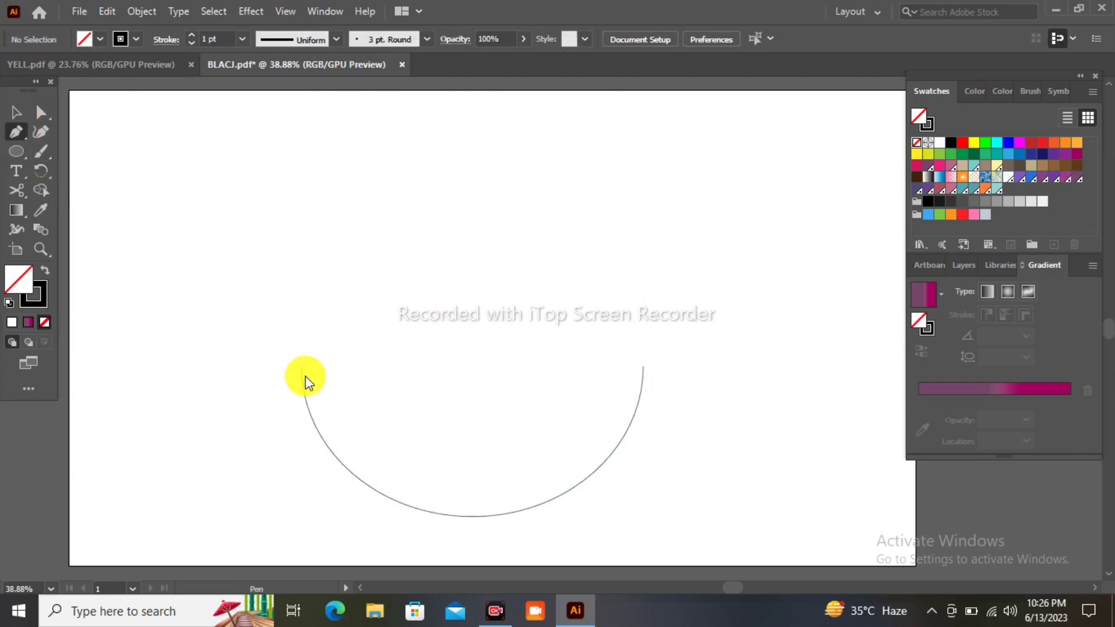
left_click(644, 366)
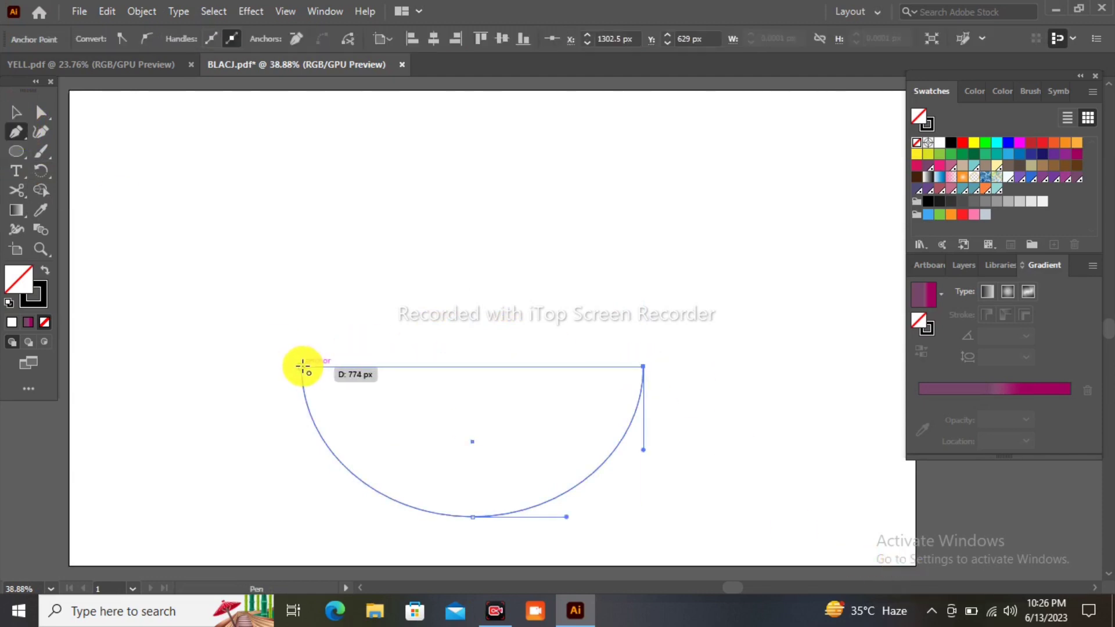
left_click(308, 366)
Step: Move the semicircle higher on the artboard and stretch it slightly taller
left_click(16, 112)
left_click(229, 223)
left_click_drag(230, 223, 602, 505)
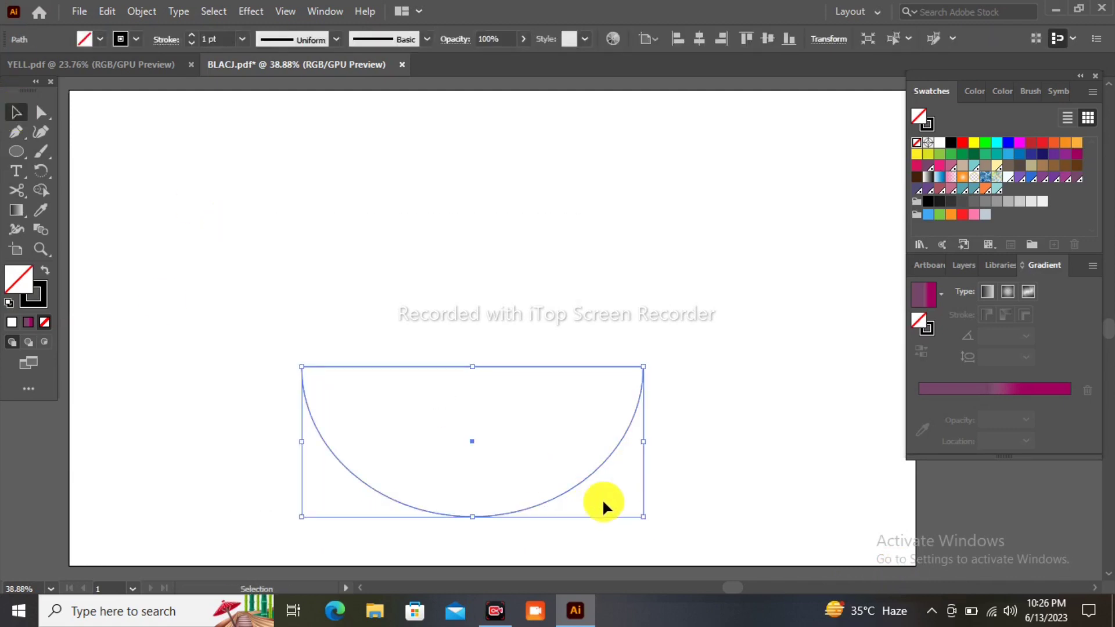
left_click_drag(472, 441, 471, 383)
mouse_move(643, 459)
left_mouse_down()
mouse_move(645, 519)
mouse_move(643, 509)
left_mouse_up()
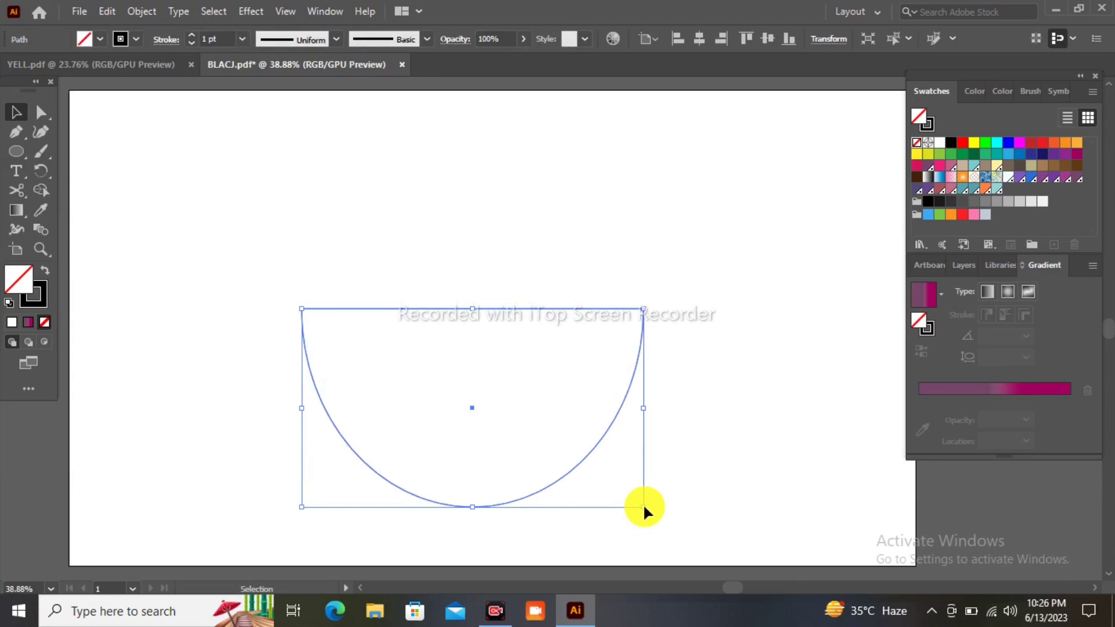
left_click(693, 484)
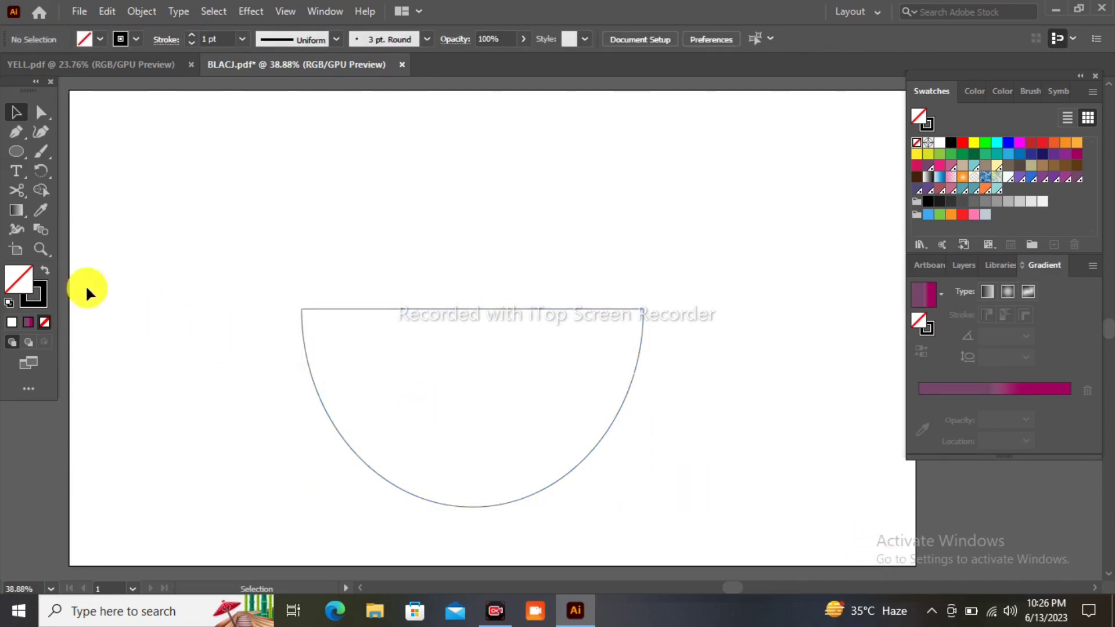
Step: Pen a closed jagged outline with a small left peak, tall central peak and slope zigzag
left_click(16, 132)
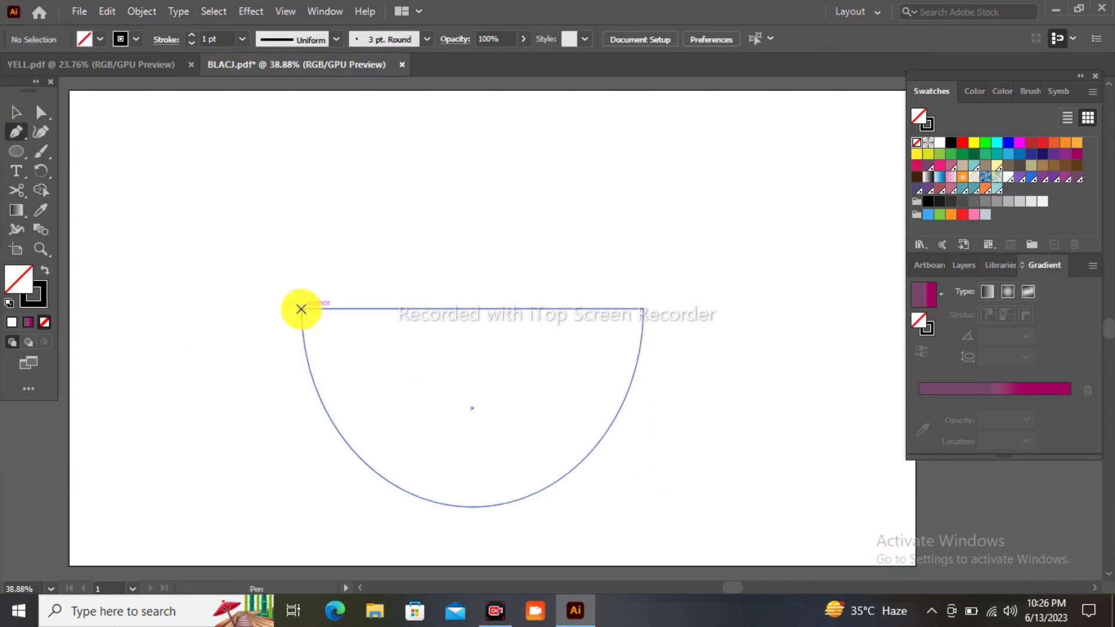
left_click(301, 309)
left_click(350, 265)
left_click(389, 281)
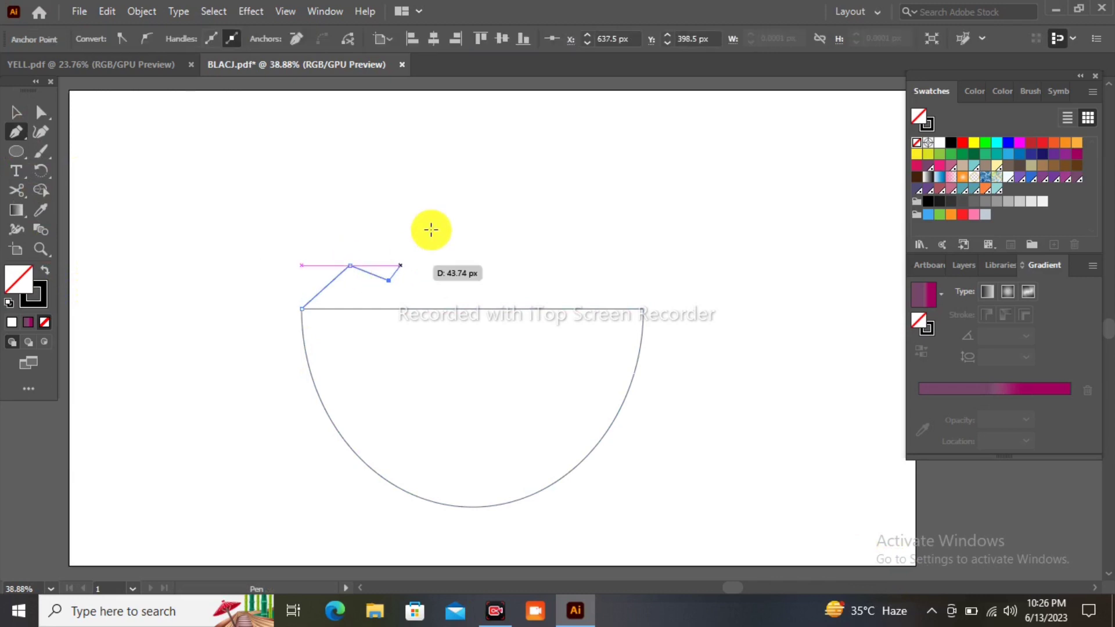
left_click(444, 217)
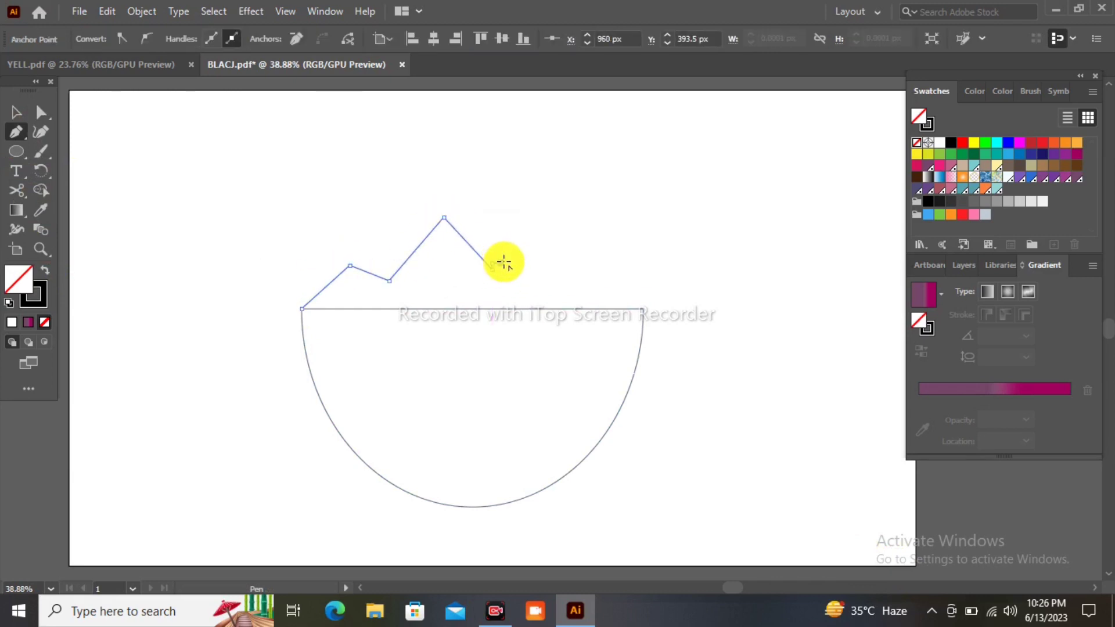
left_click(493, 267)
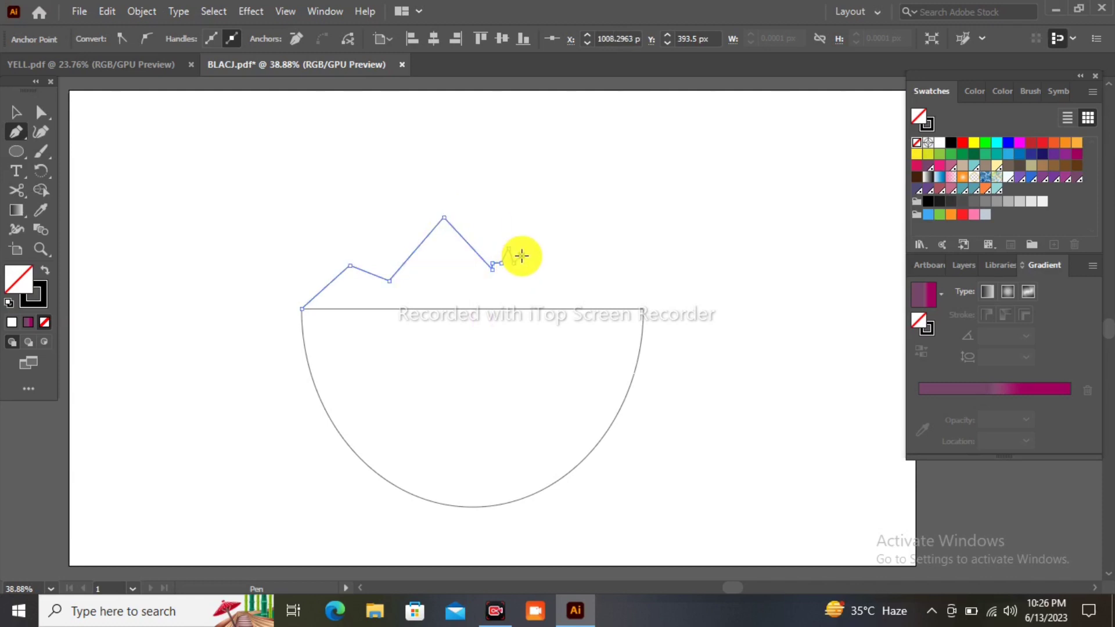
left_click(521, 255)
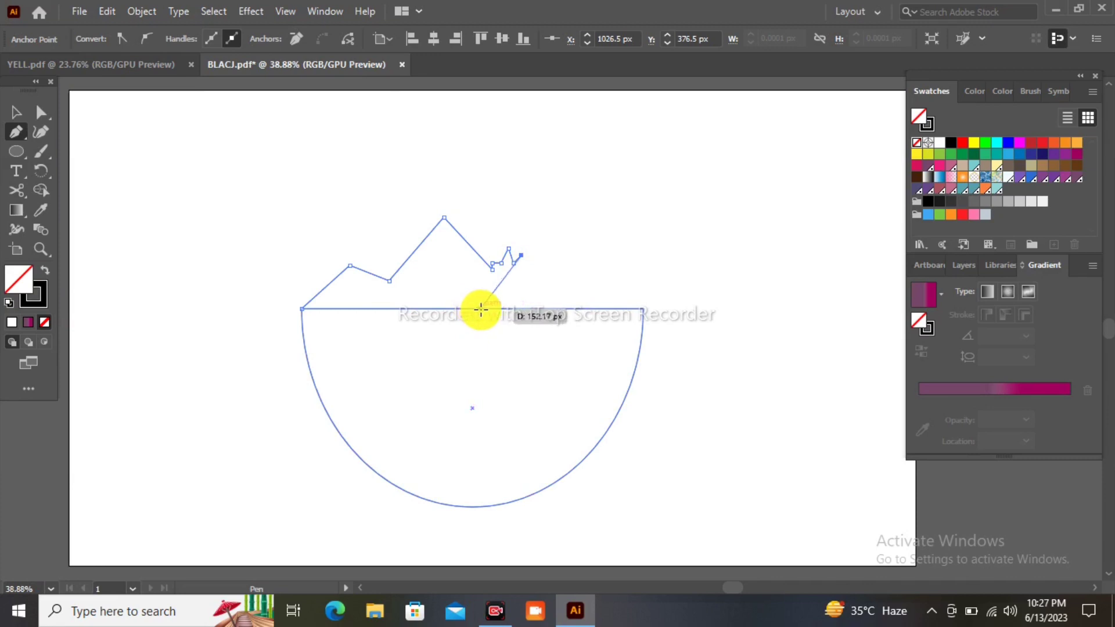
left_click(480, 308)
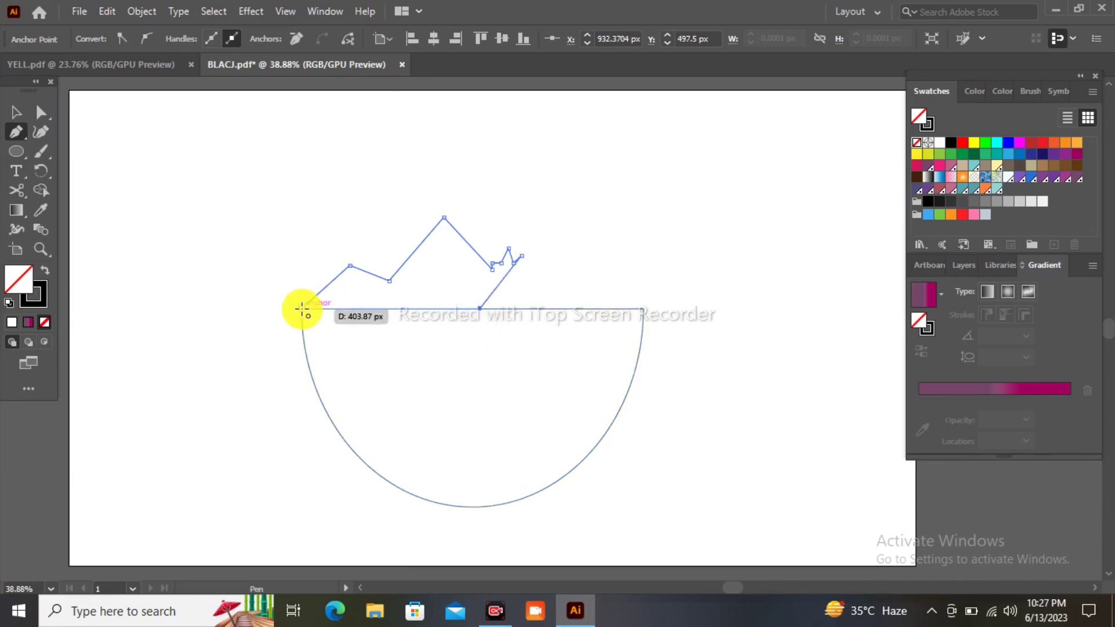
left_click(302, 309)
left_click(14, 112)
left_click(200, 179)
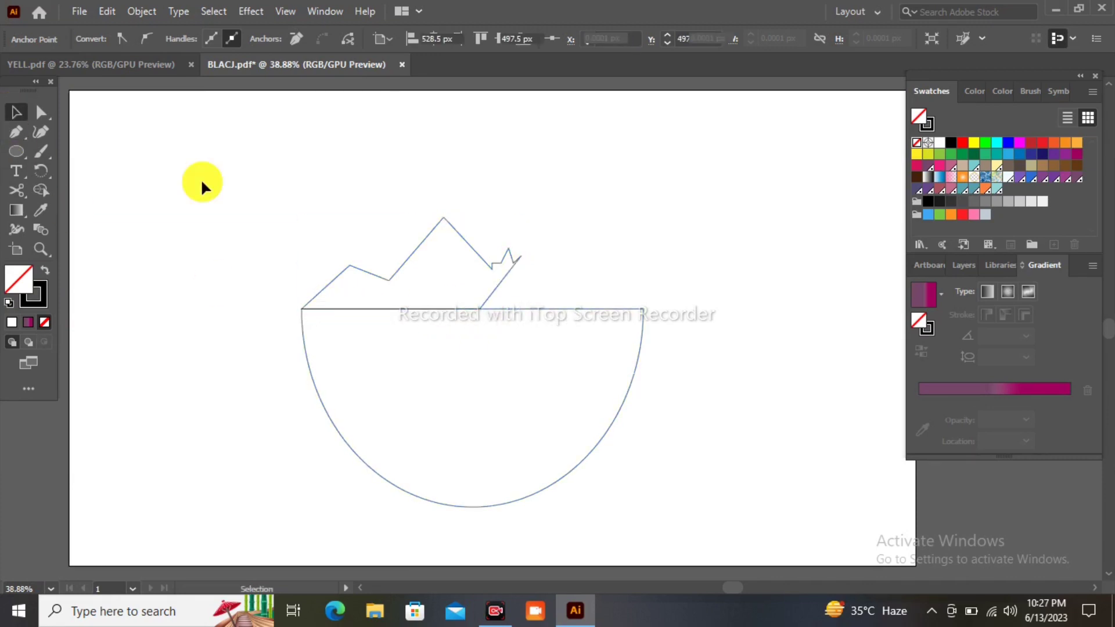
left_click(16, 132)
Step: Outline the tall right peak with a notched slope down to the bowl's right corner
left_click(481, 308)
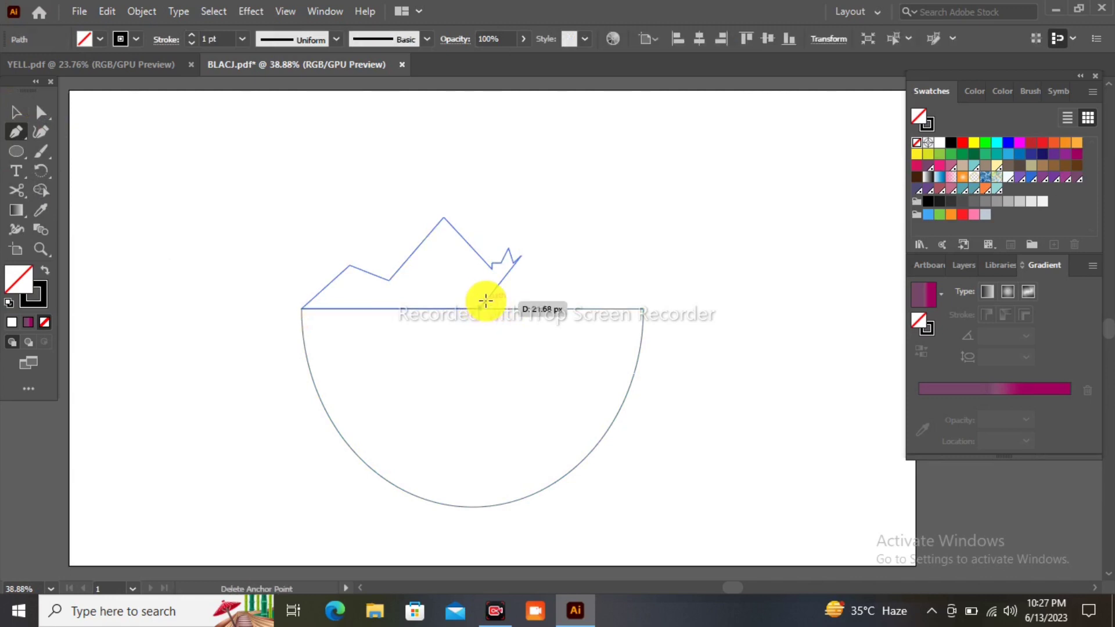
left_click(560, 206)
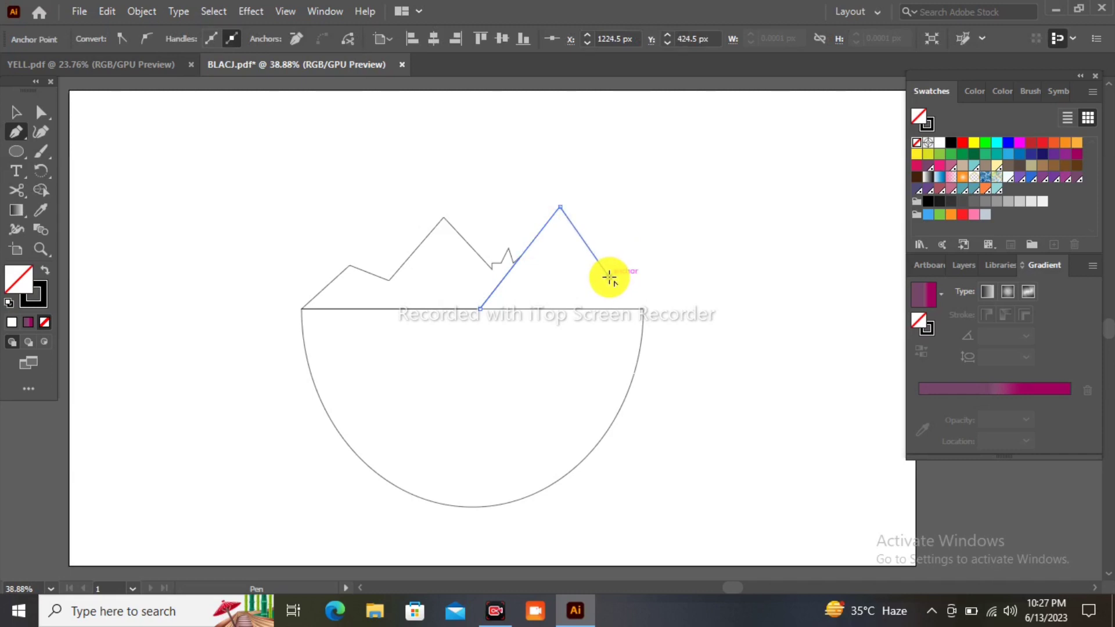
left_click(610, 278)
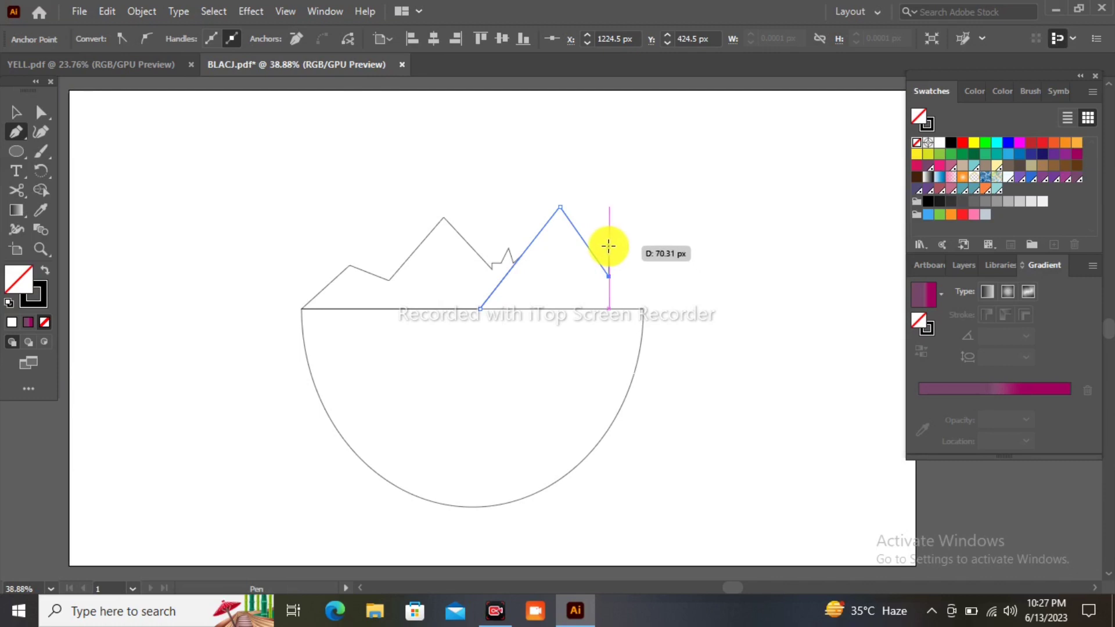
left_click(605, 251)
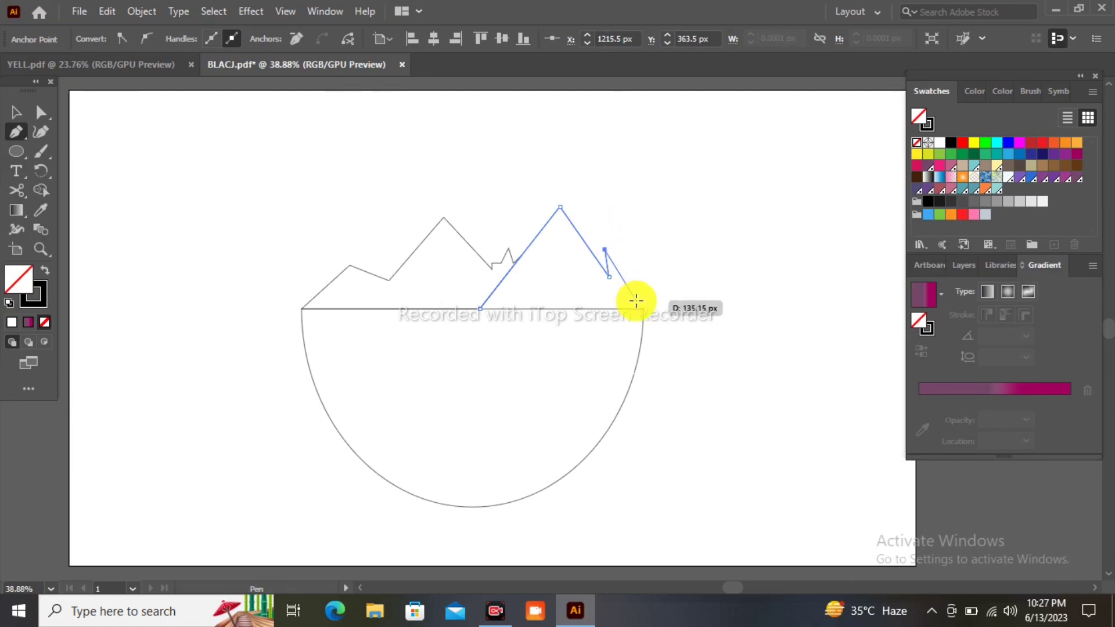
left_click(636, 300)
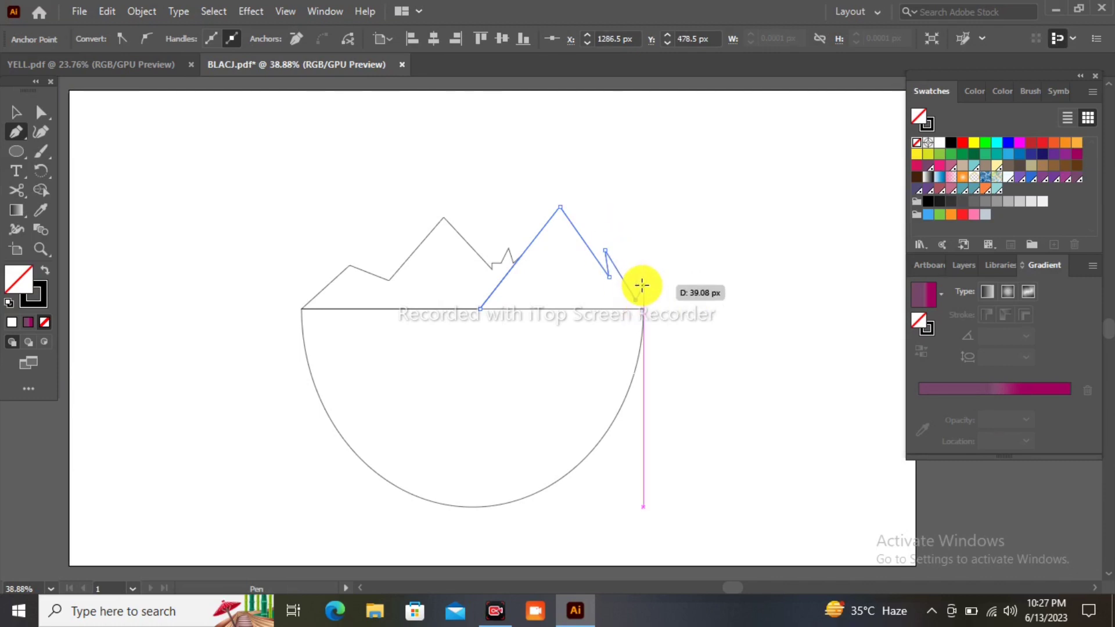
left_click(643, 286)
left_click(643, 308)
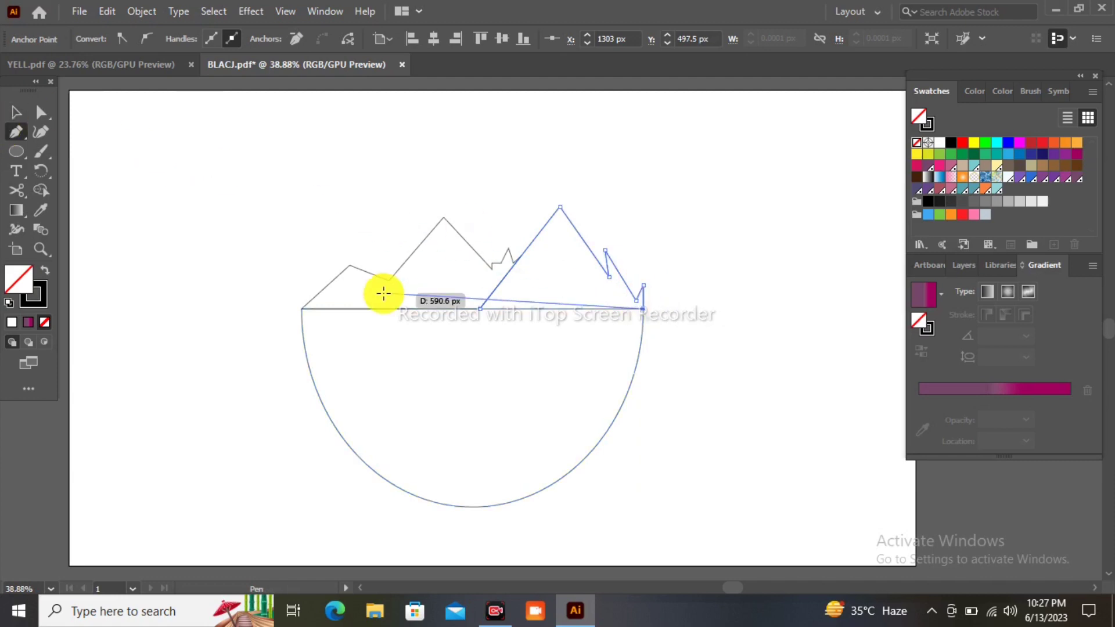
left_click(481, 310)
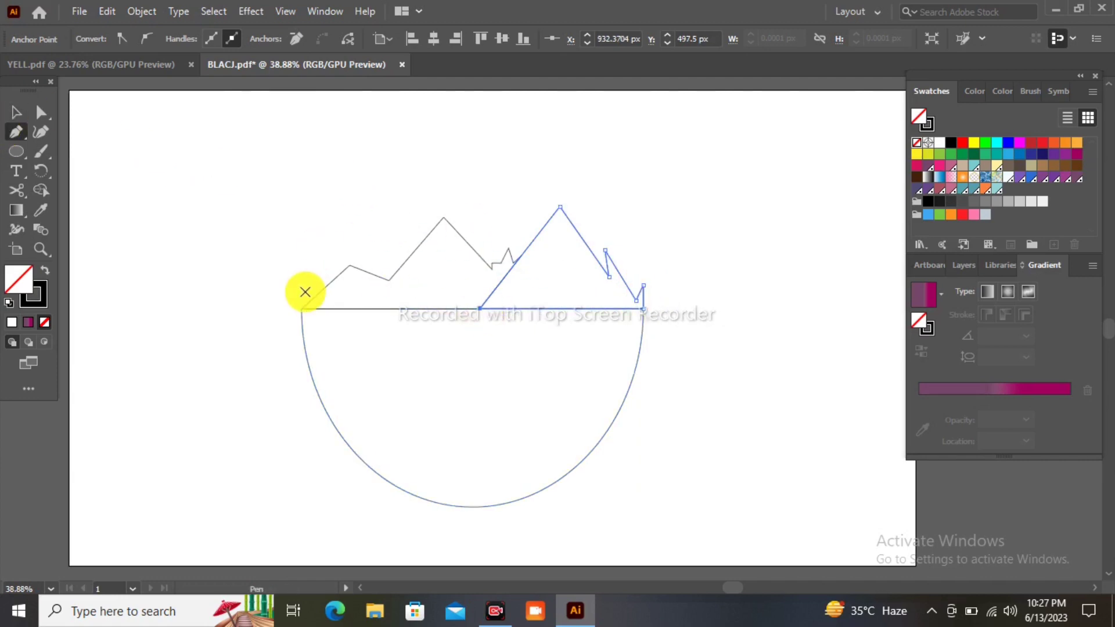
left_click(350, 266)
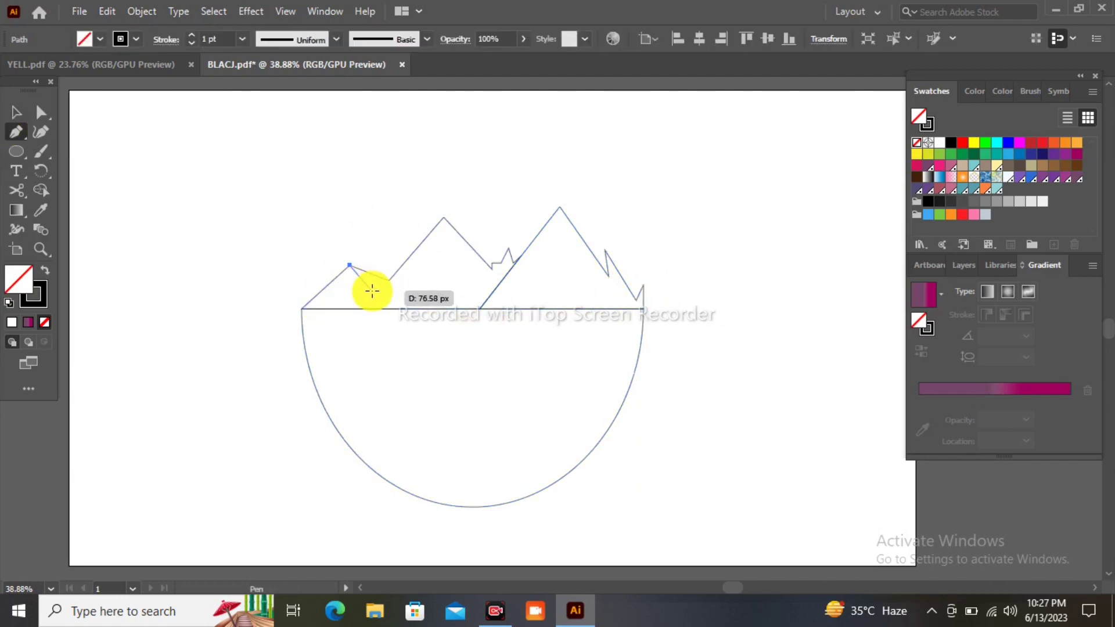
Step: Draw a facet from the left peak to the bowl's top edge and begin one at the central peak
left_click(381, 309)
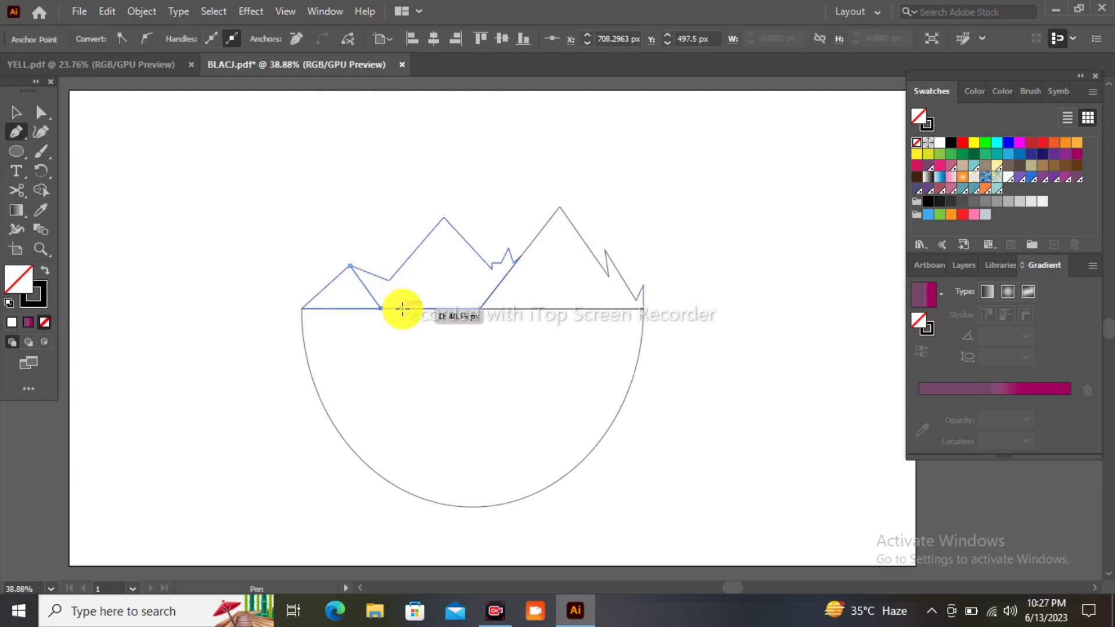
left_click(403, 309)
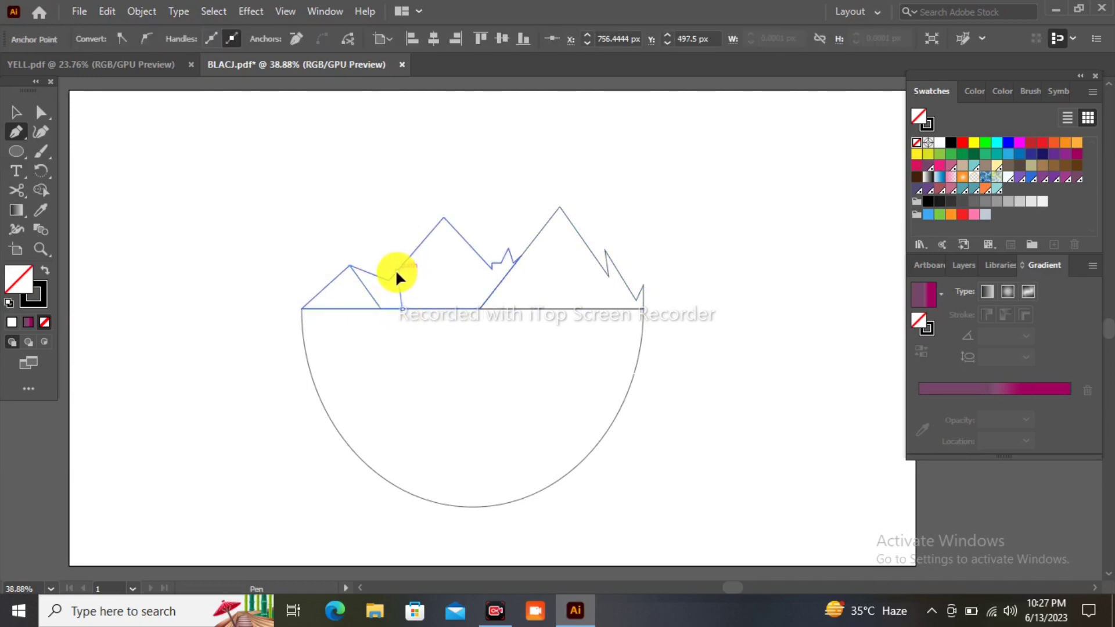
key("Escape")
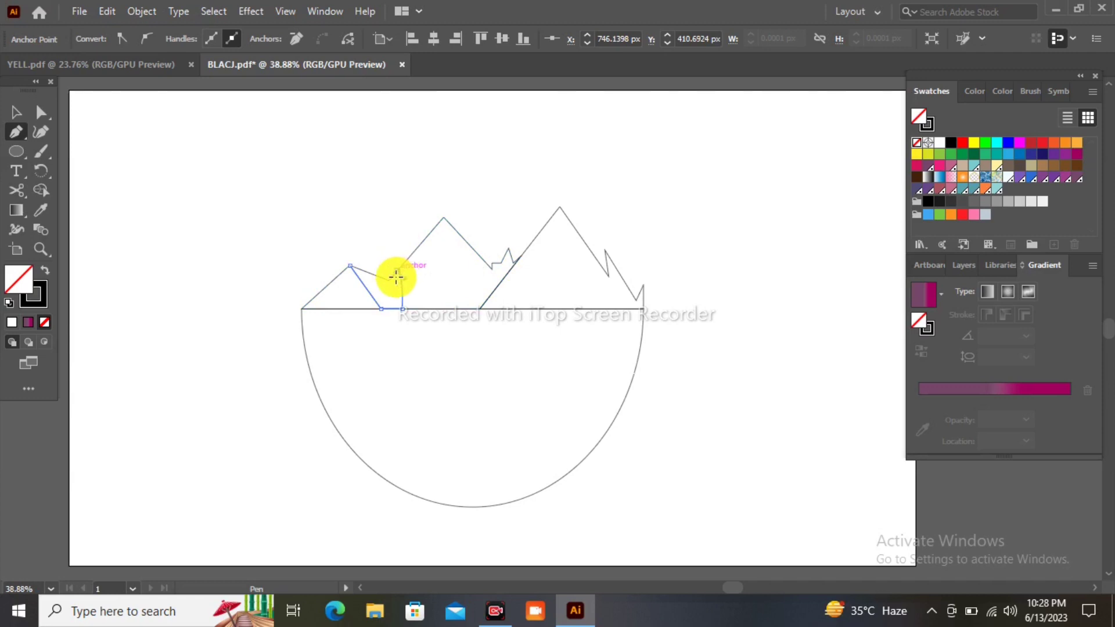
left_click_drag(389, 280, 349, 265)
left_click(350, 265)
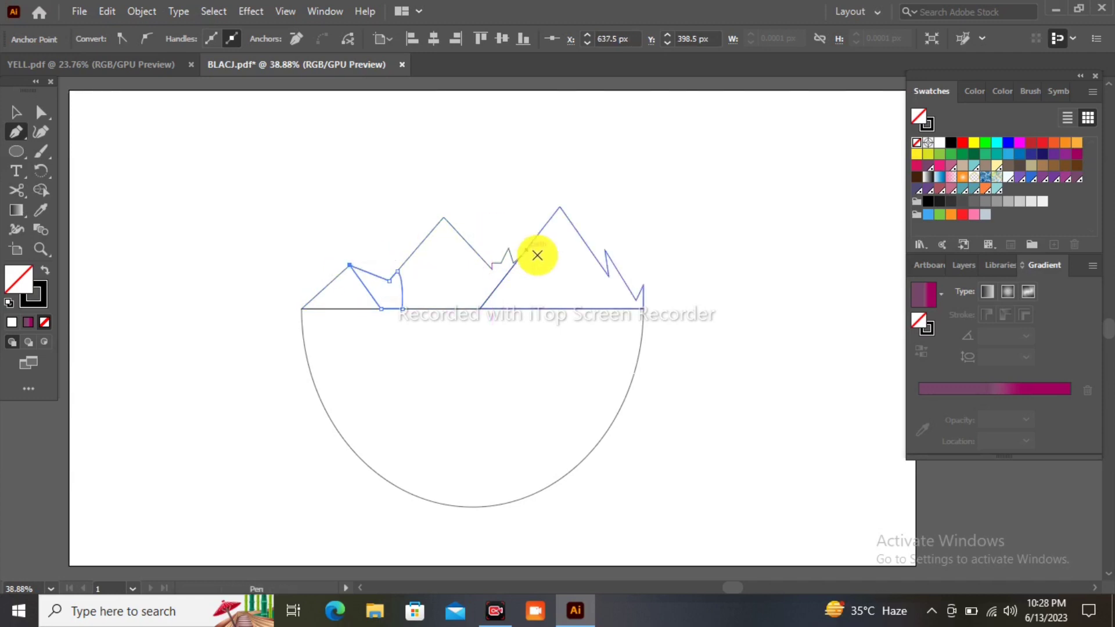
mouse_move(443, 217)
left_mouse_down()
mouse_move(441, 251)
mouse_move(471, 279)
mouse_move(497, 283)
mouse_move(444, 219)
left_mouse_up()
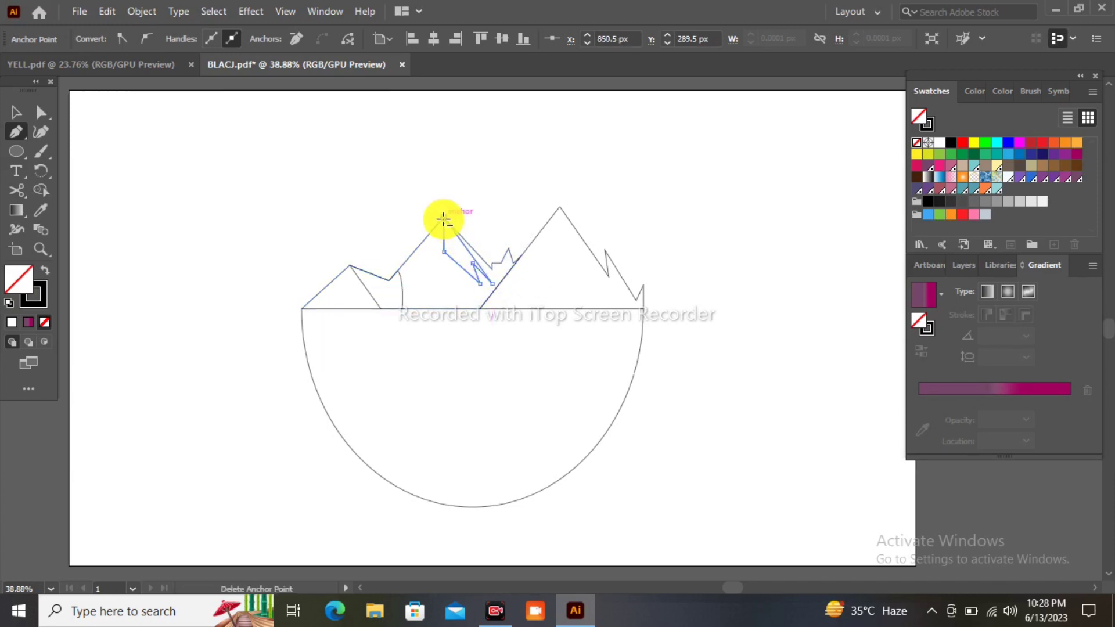
Step: Finish the central facet and draw a closed inner ridge shape inside the right mountain
left_click(444, 219)
left_click(482, 308)
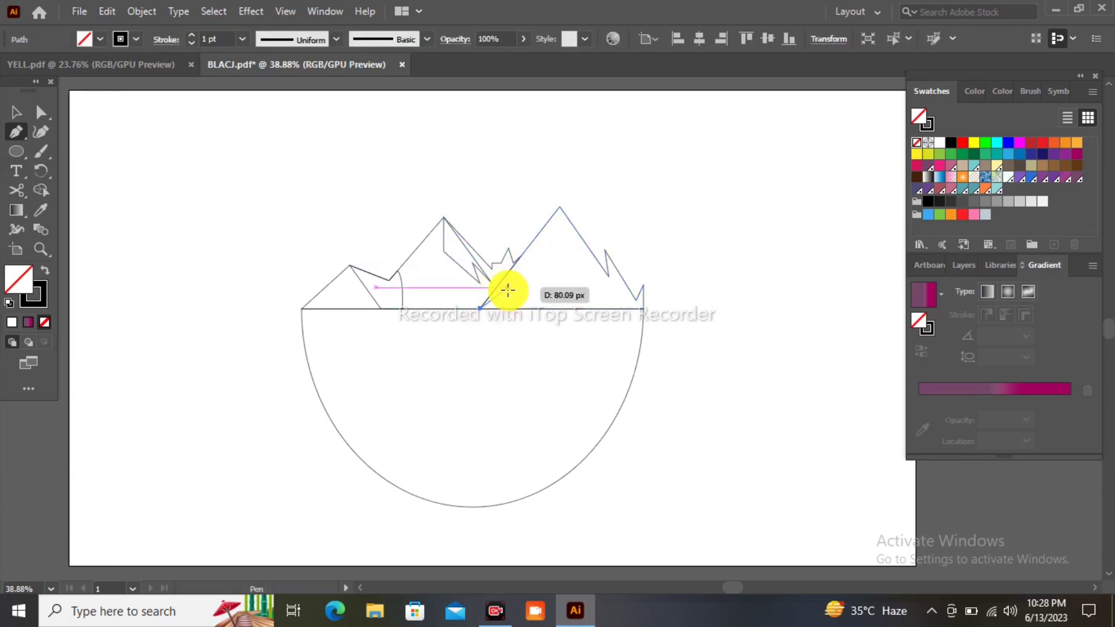
left_click(510, 294)
left_click(516, 298)
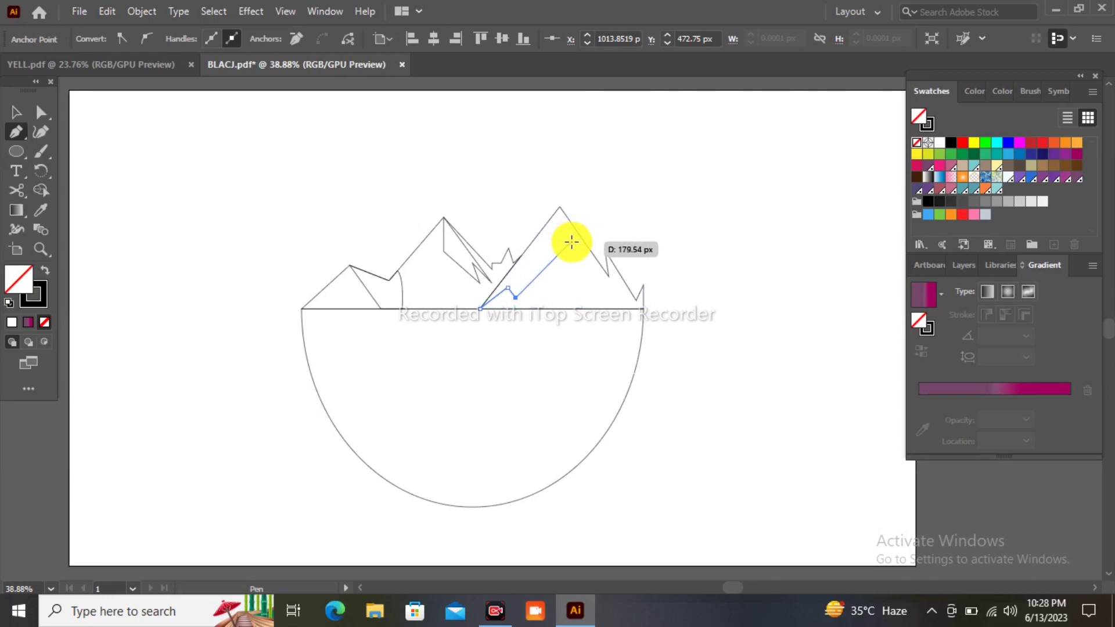
left_click(572, 242)
left_click(596, 266)
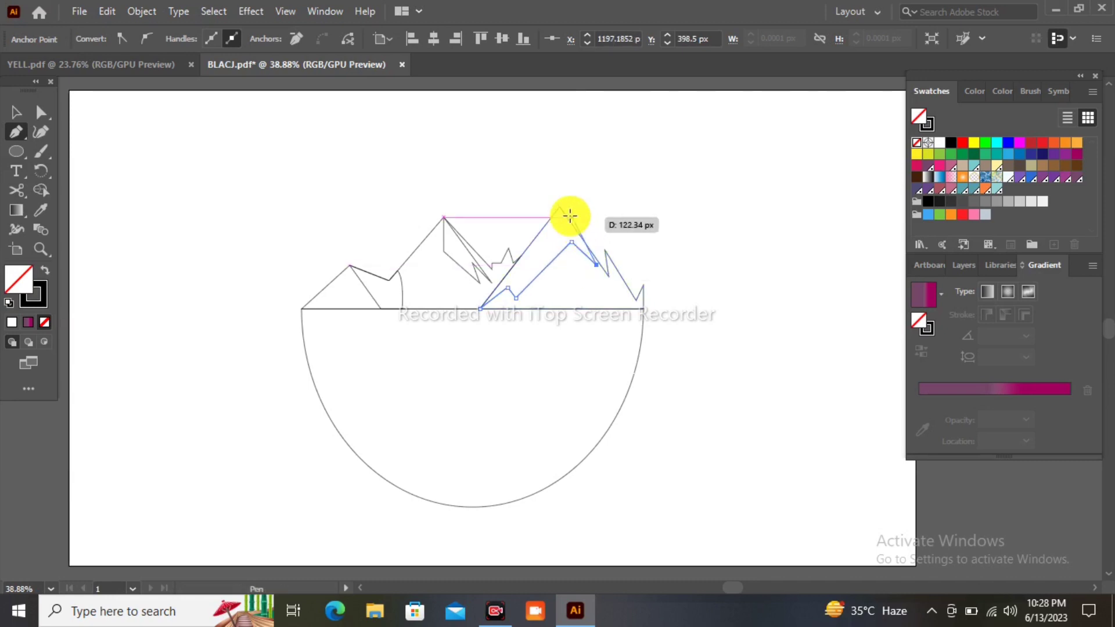
left_click(482, 308)
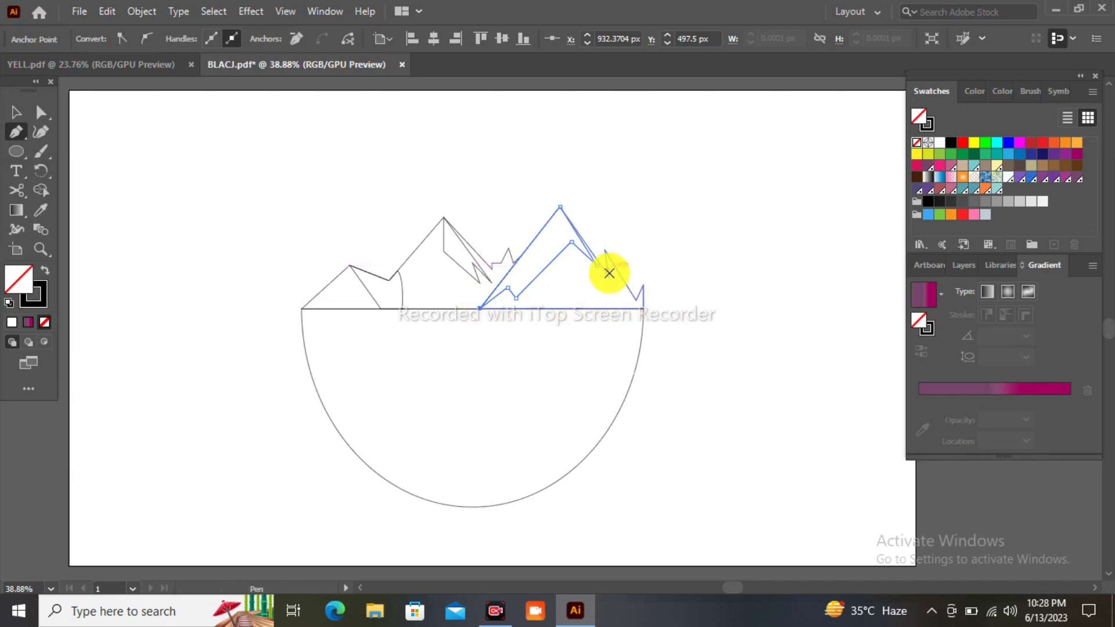
Step: Add a small triangular facet beside the right slope's notch
left_click(627, 287)
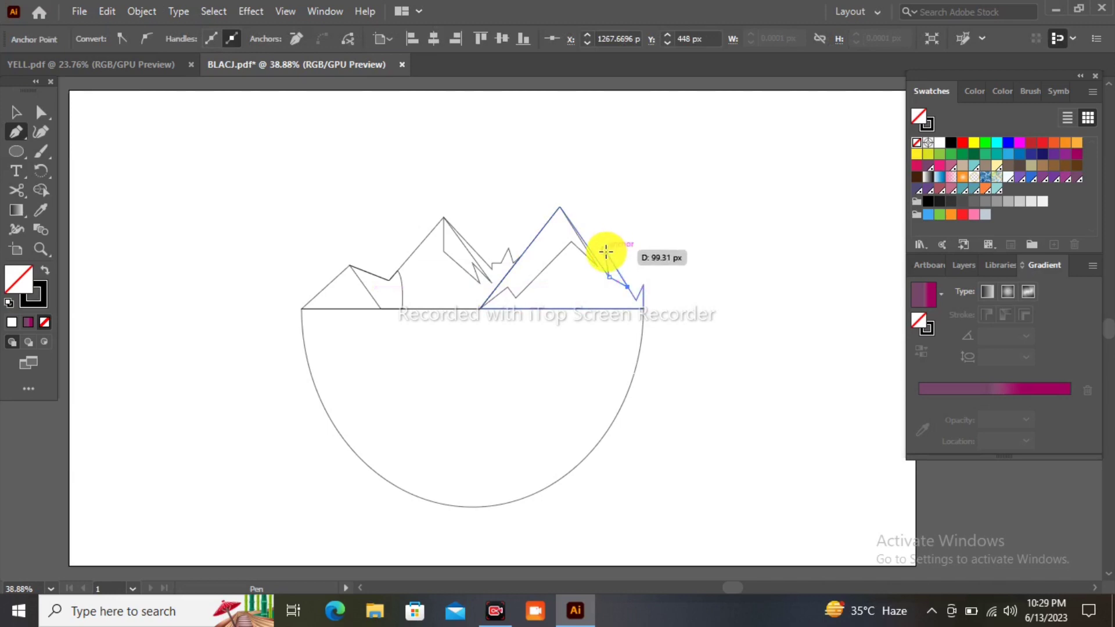
left_click(604, 250)
left_click(605, 270)
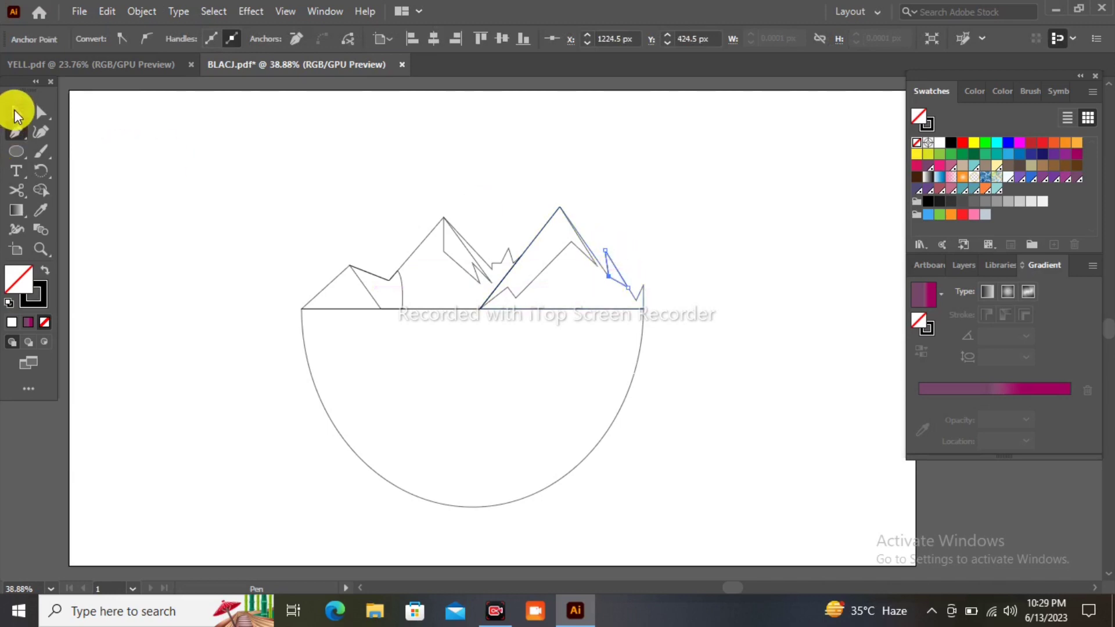
left_click(15, 111)
left_click(240, 230)
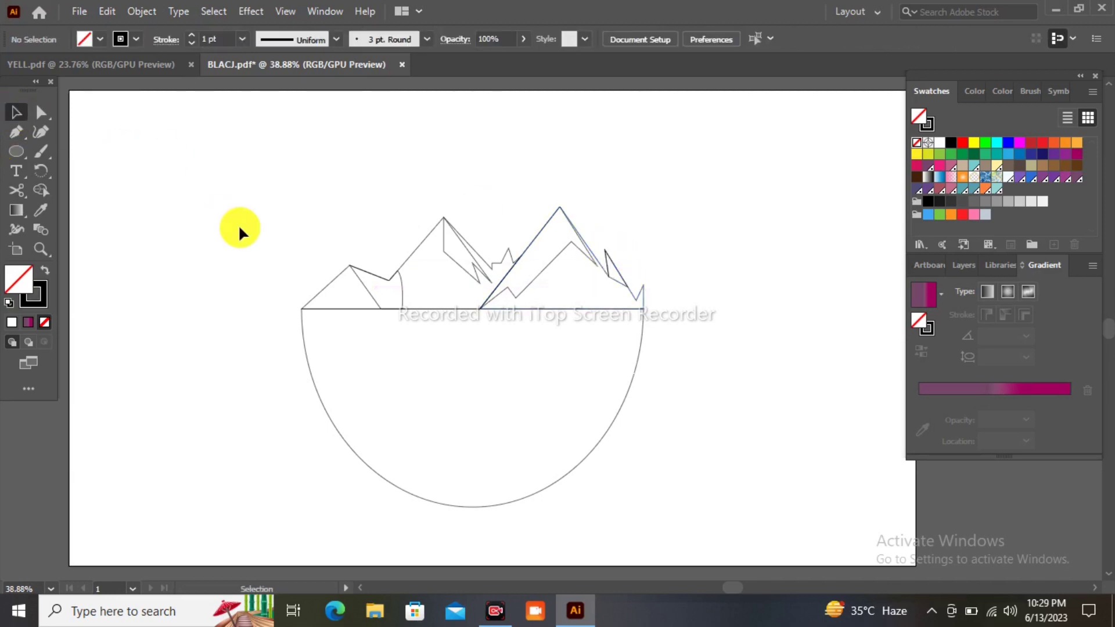
Step: Fill the bowl and, via Shape Builder, the mountain bodies dark purple
left_click(560, 480)
left_click(929, 166)
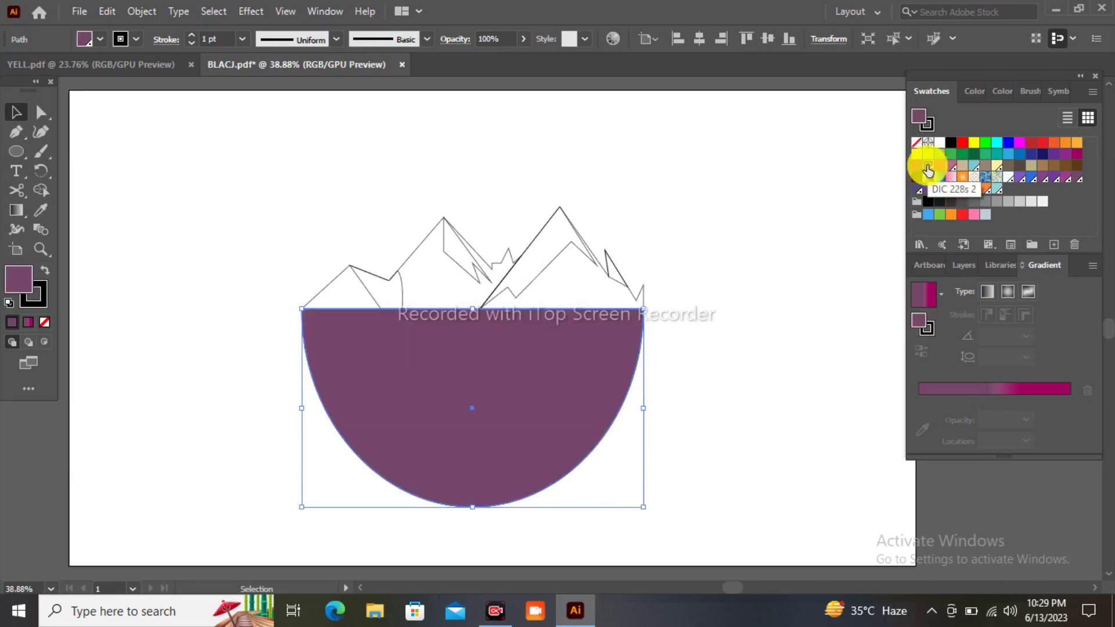
left_click(612, 288)
left_click_drag(354, 203, 651, 293)
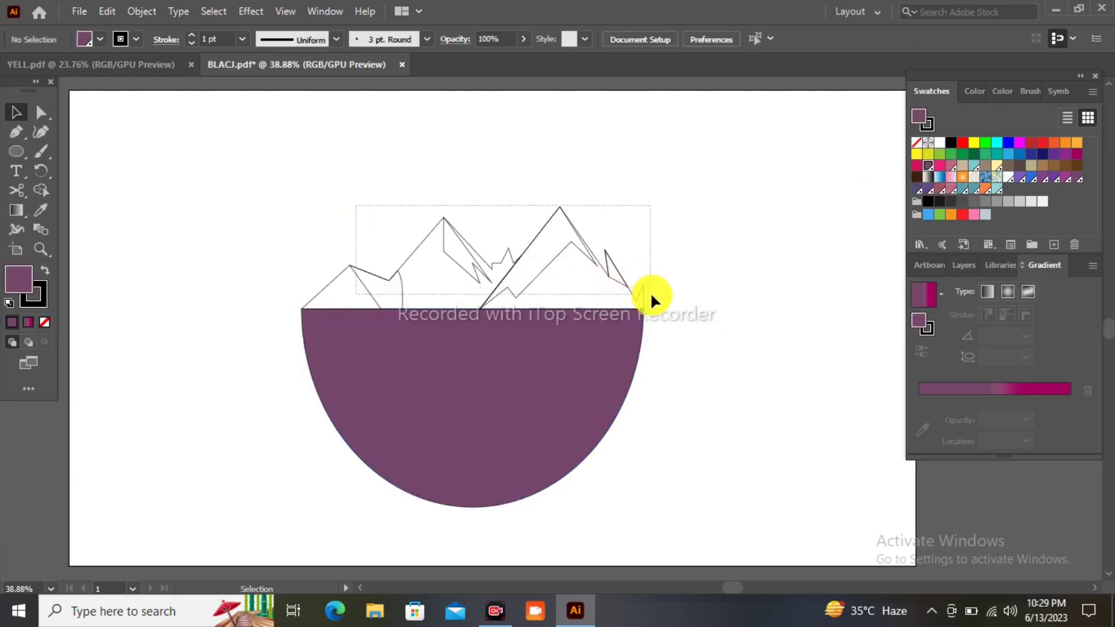
left_click(41, 189)
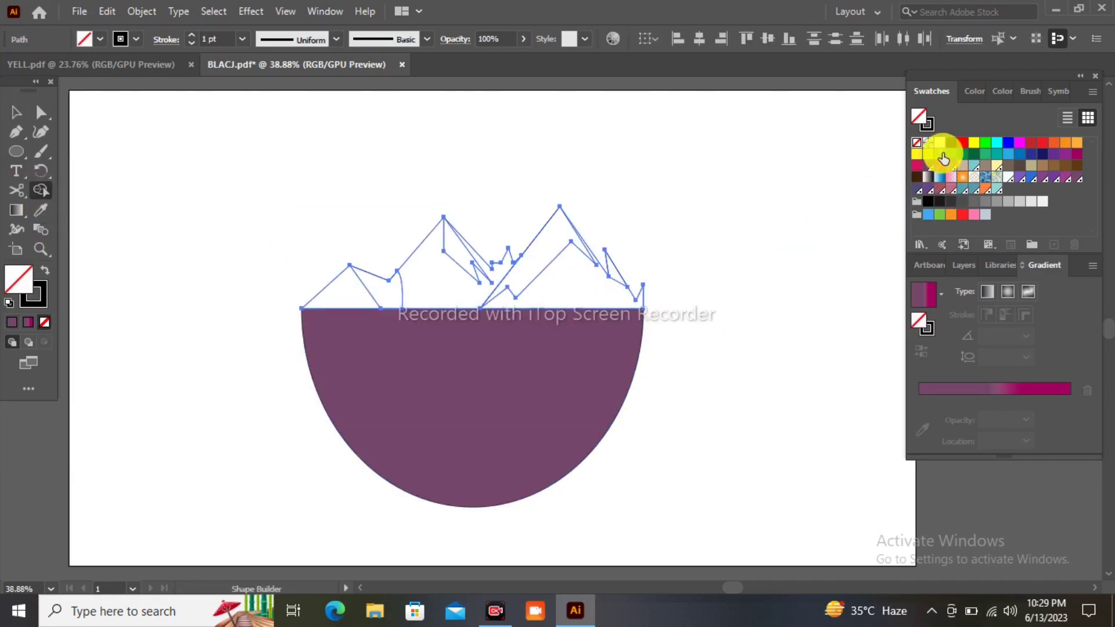
left_click(929, 169)
left_click(361, 293)
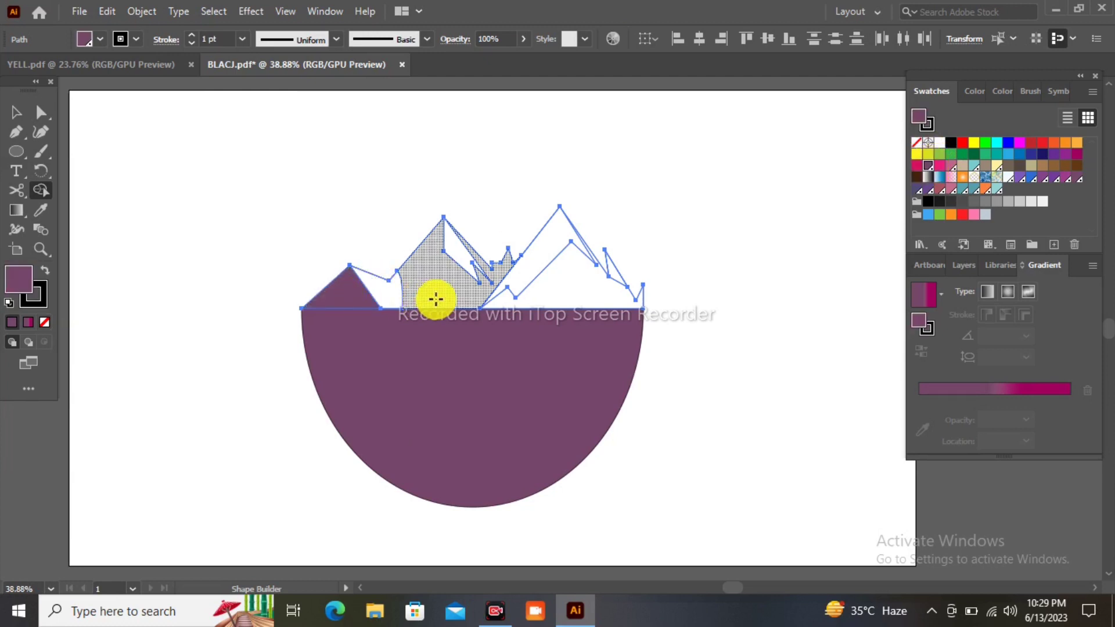
left_click(436, 297)
left_click(568, 295)
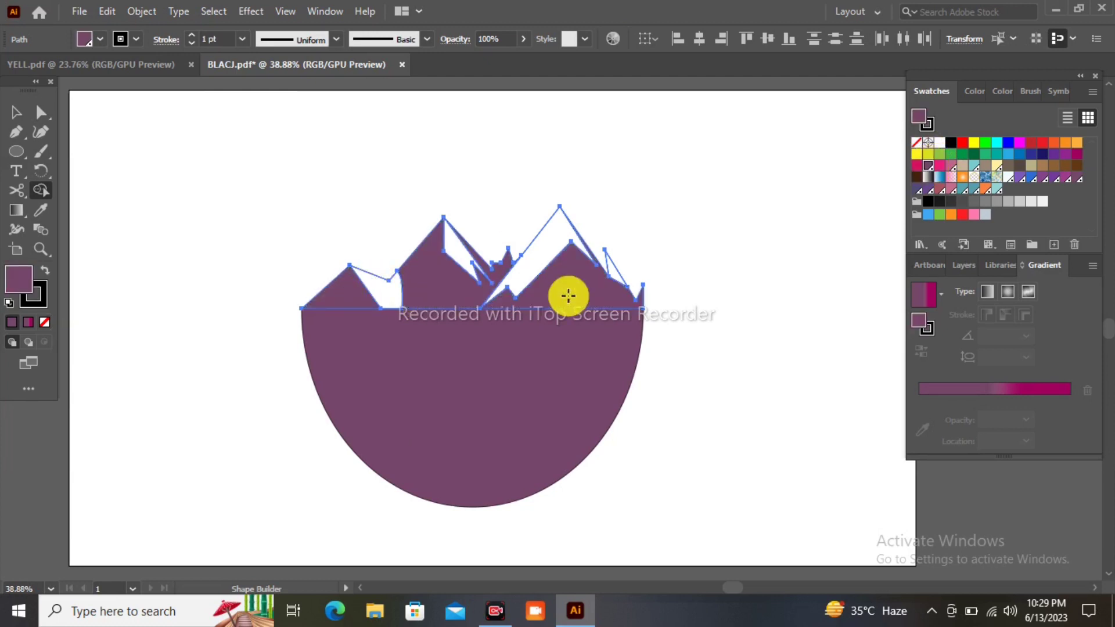
Step: Colour the mountain shading facets pink with Shape Builder
left_click(951, 166)
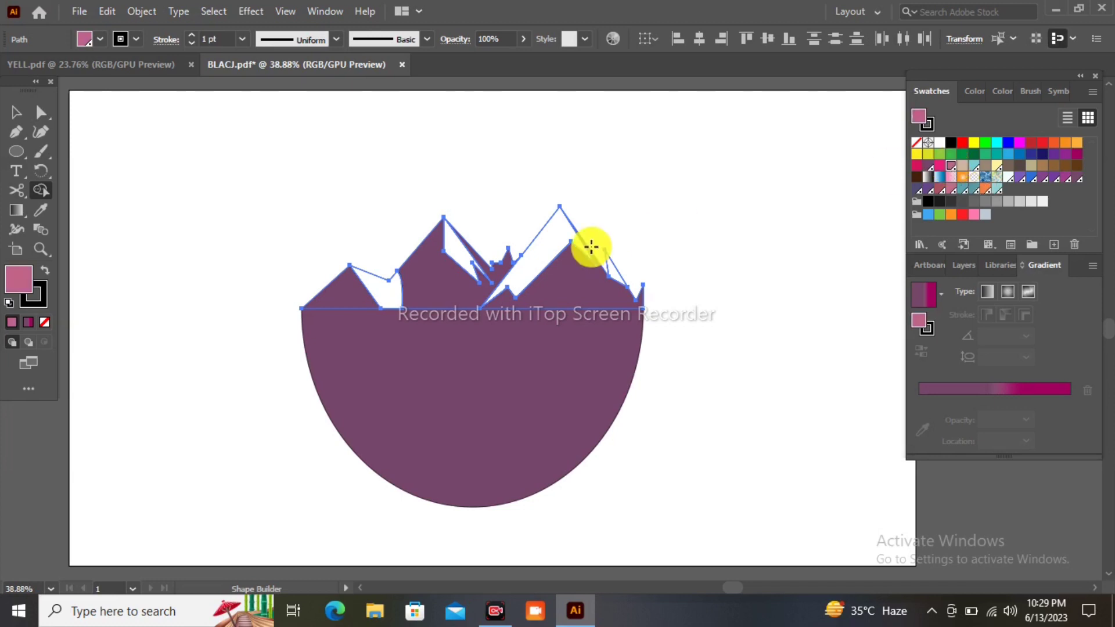
left_click(526, 261)
left_click(615, 270)
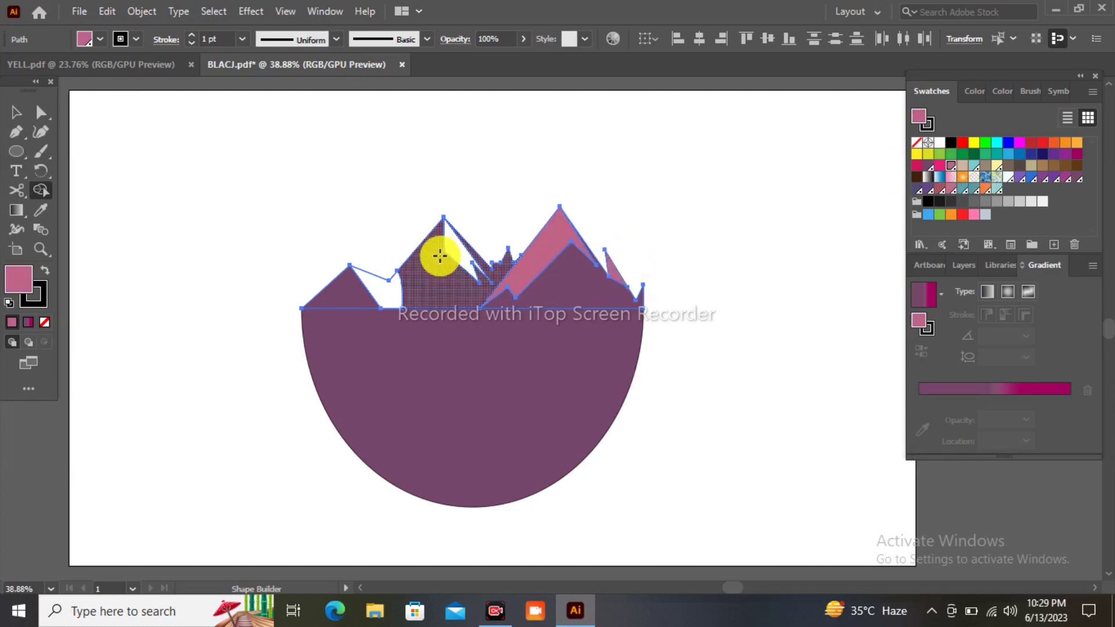
left_click(453, 250)
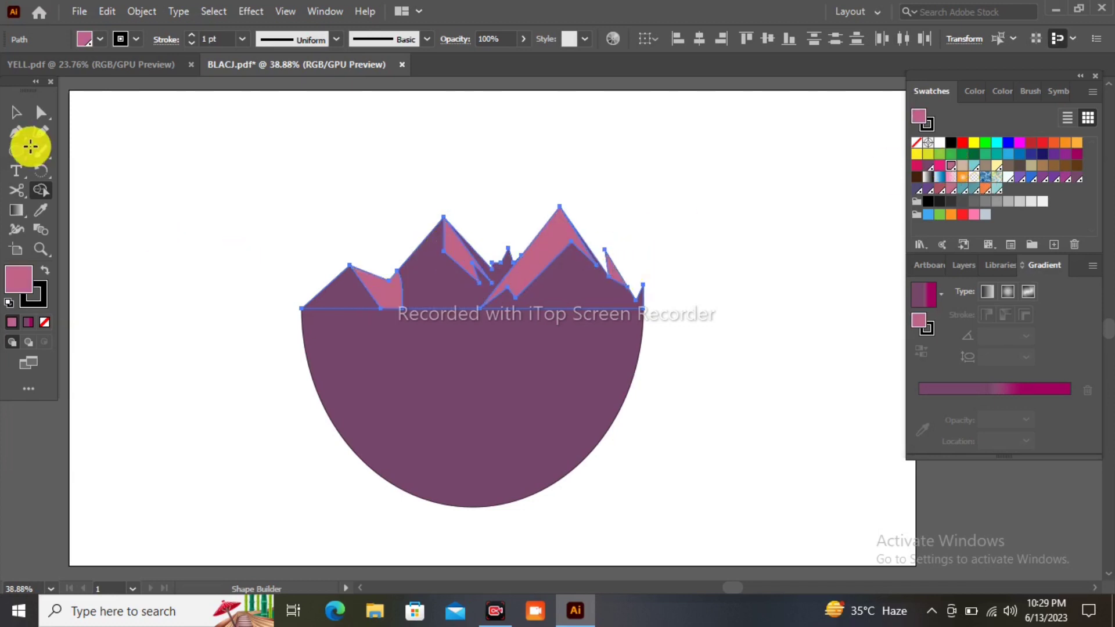
left_click(16, 113)
left_click(194, 183)
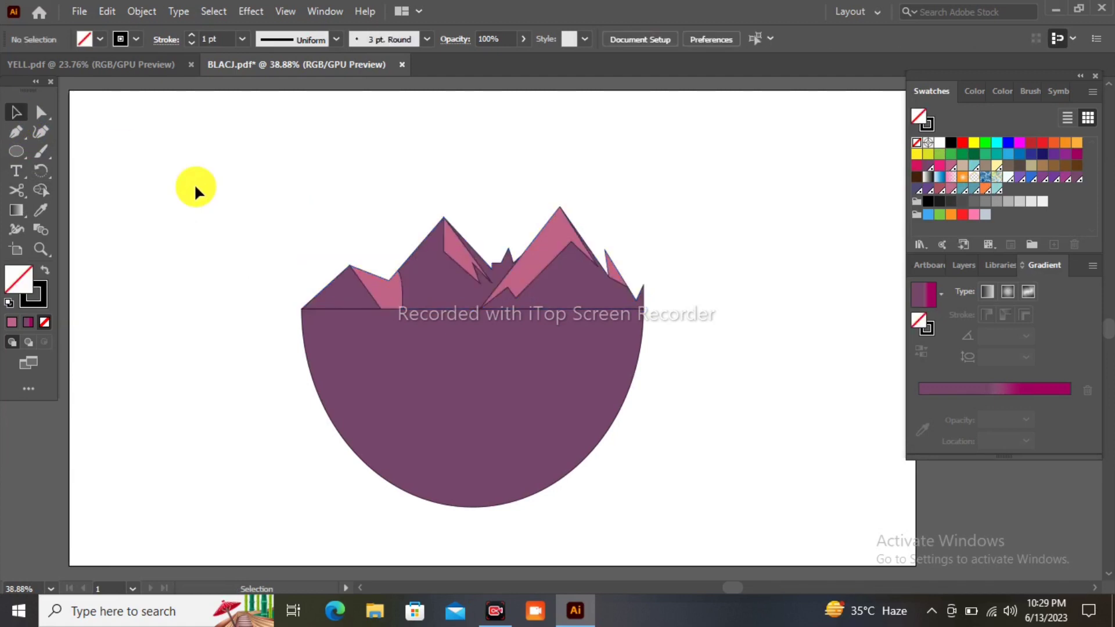
Step: Draw a thin sliver along the bowl's top edge and fill it light cyan with Shape Builder
left_click(16, 133)
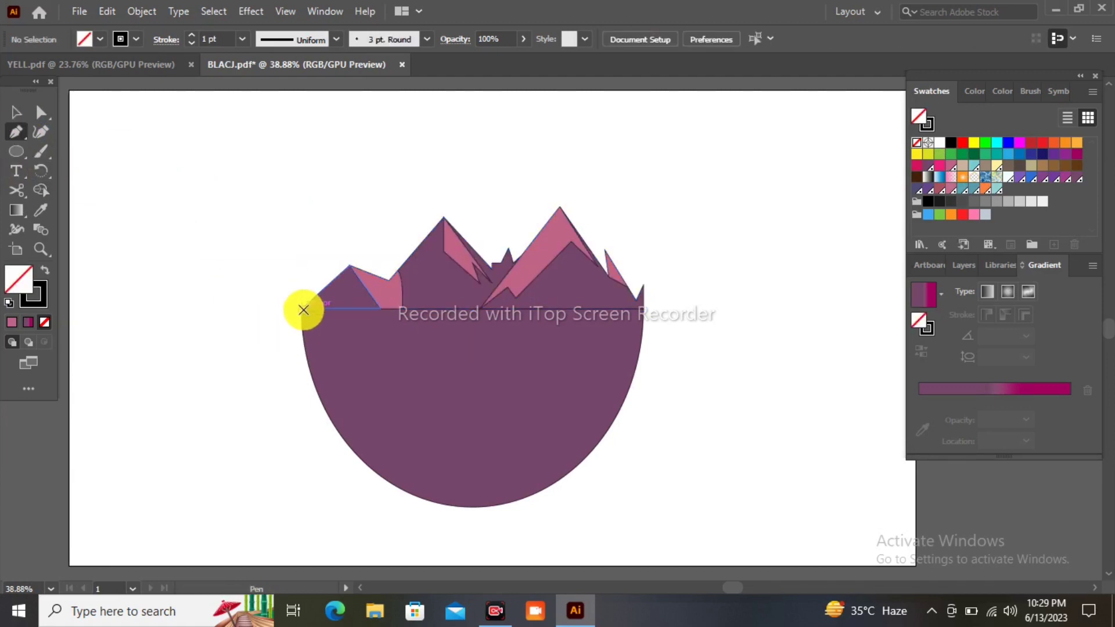
left_click(301, 308)
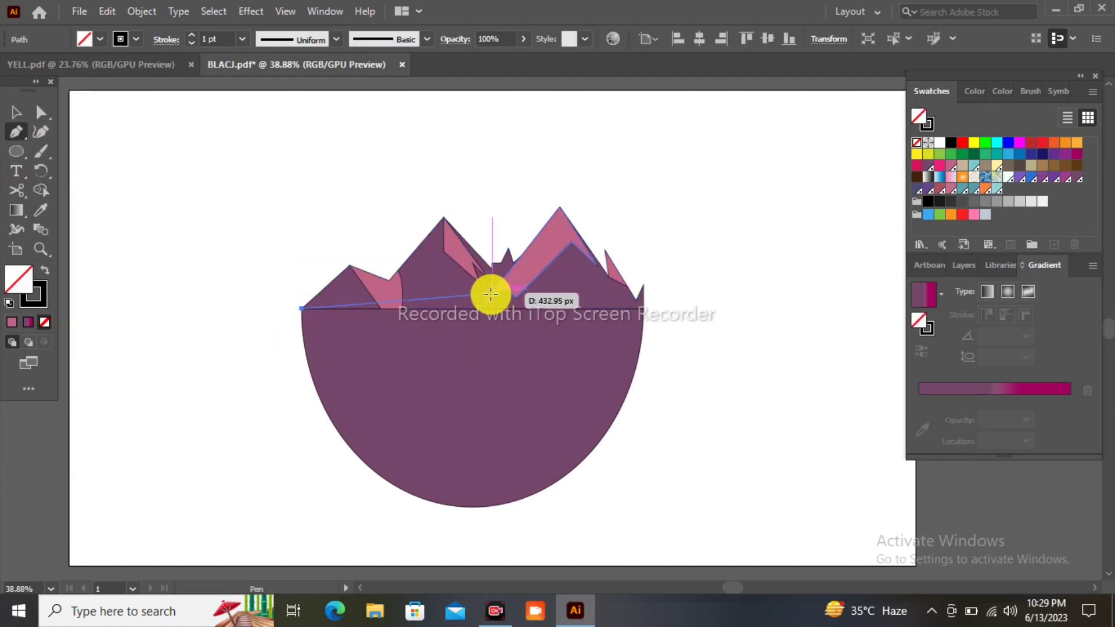
left_click(492, 293)
left_click(480, 307)
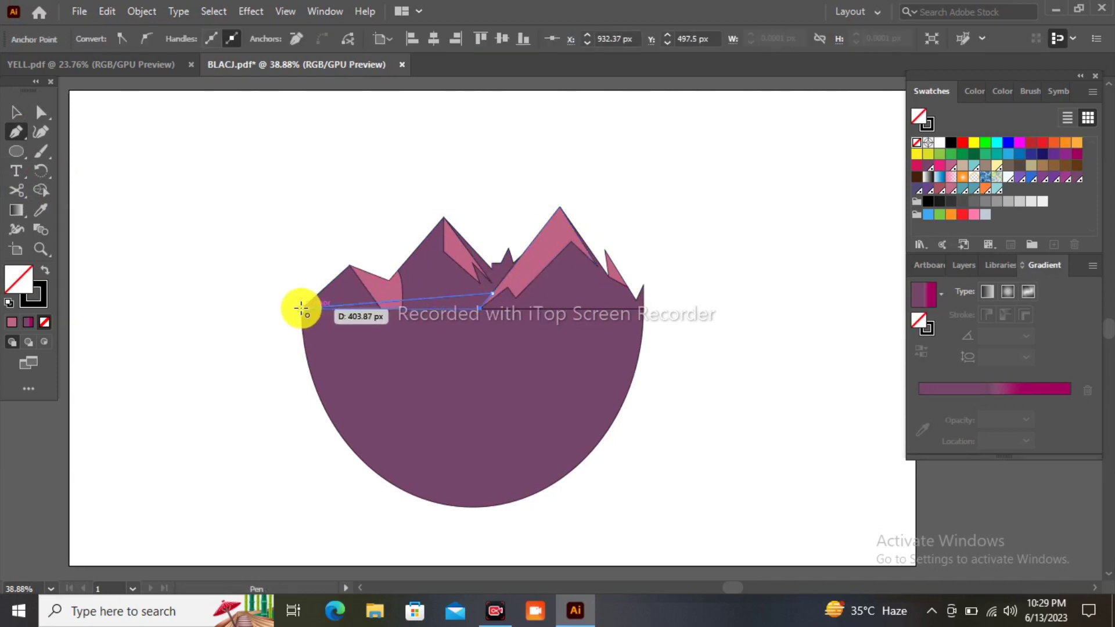
left_click(301, 309)
left_click(43, 187)
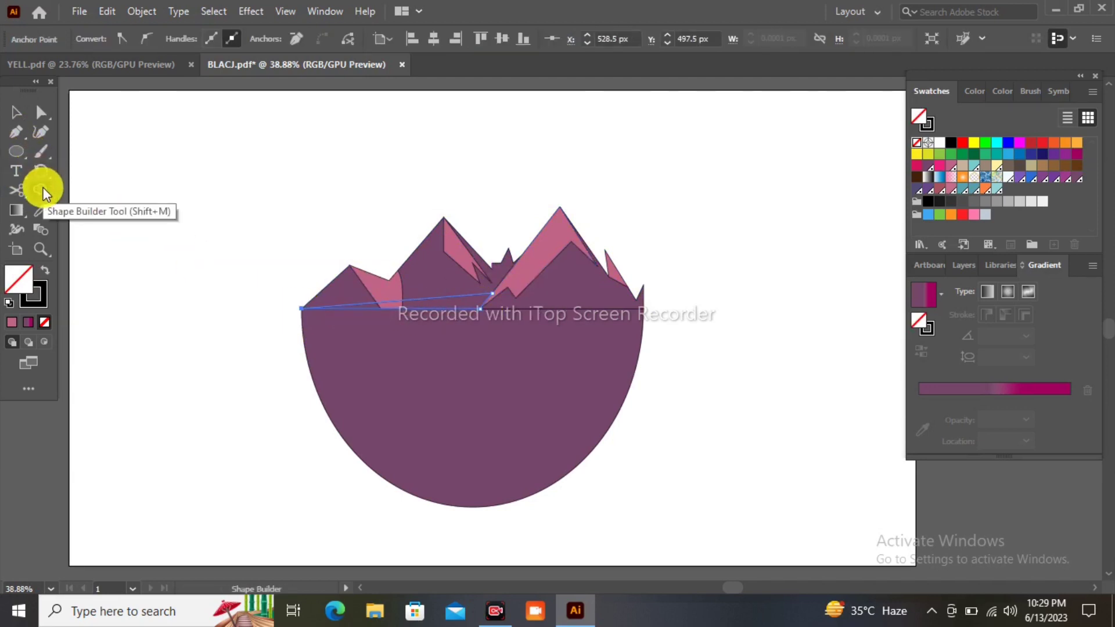
left_click(974, 166)
left_click(409, 302)
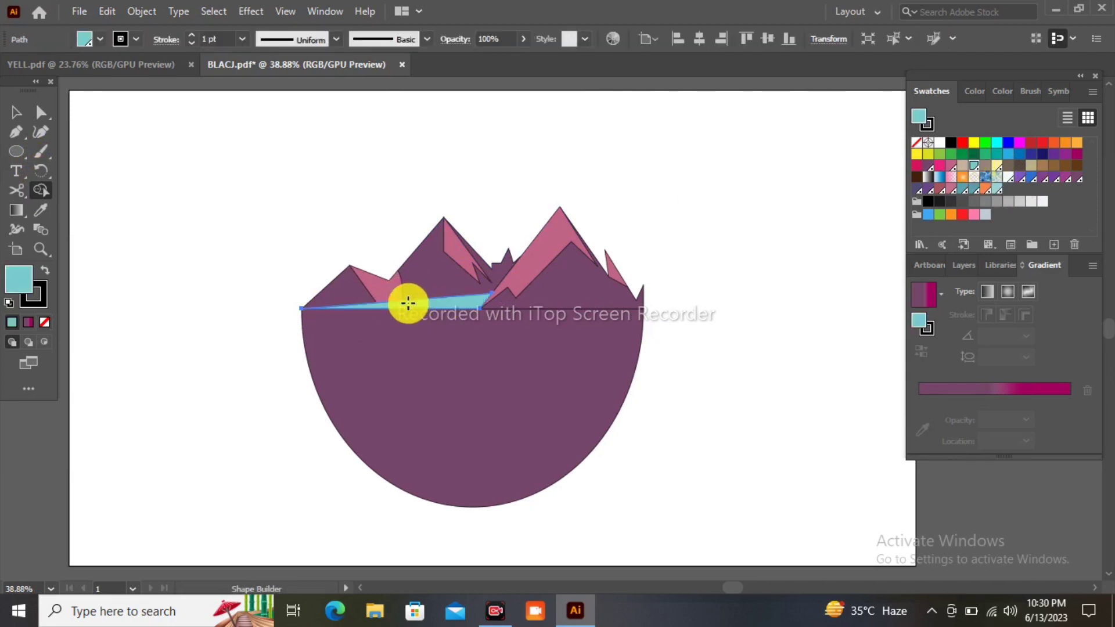
Step: Set the stroke of all the mountain artwork to None
left_click(16, 117)
left_click(211, 166)
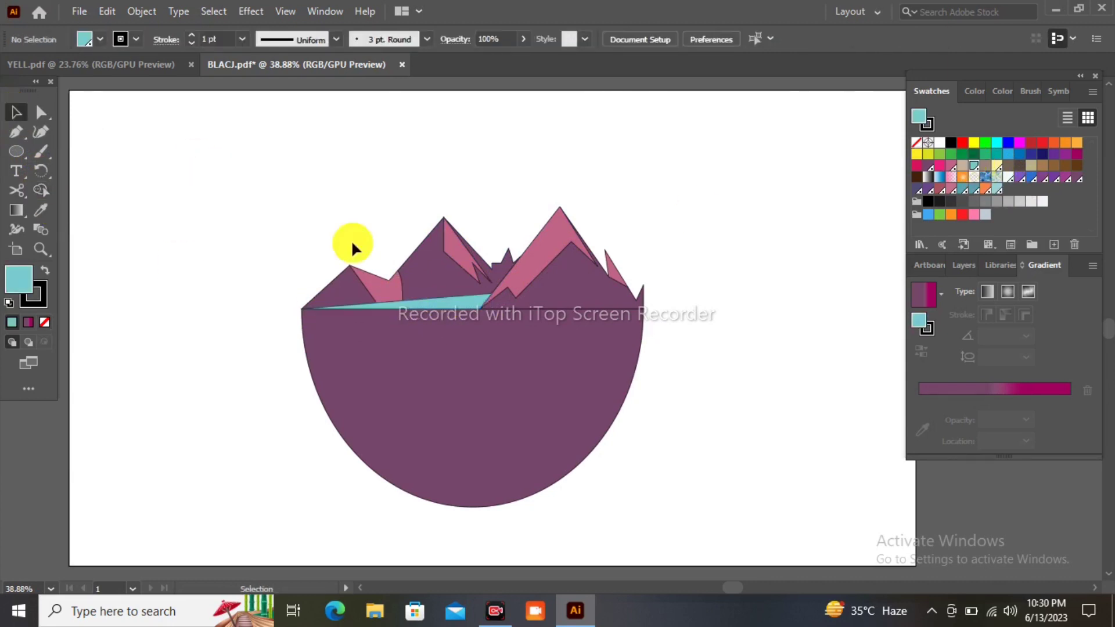
left_click_drag(351, 241, 747, 529)
left_click(136, 39)
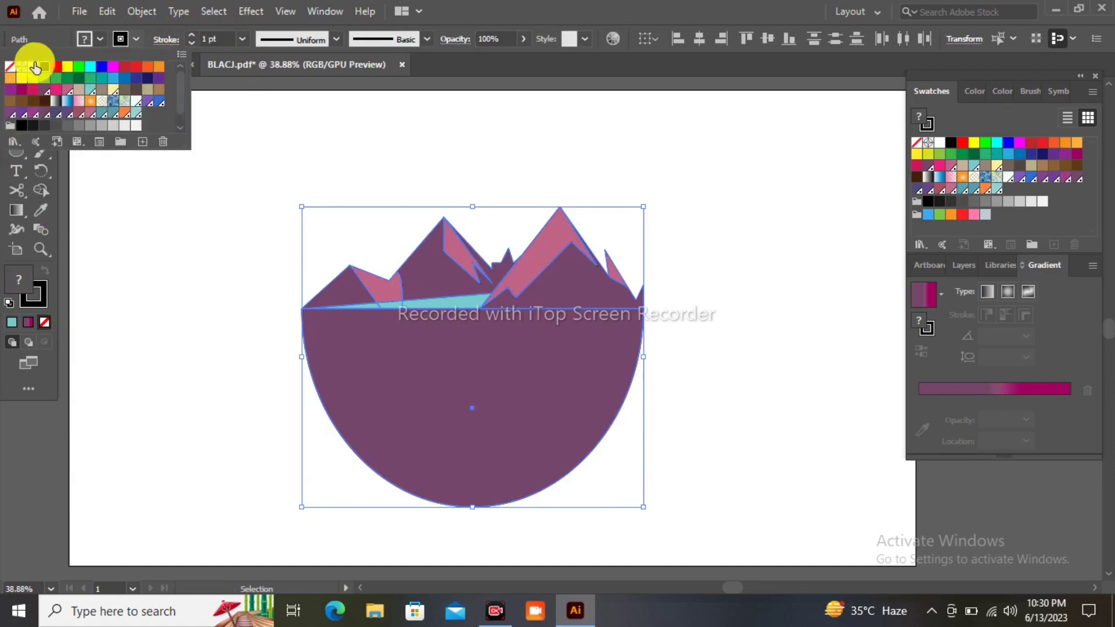
left_click(10, 66)
left_click(239, 216)
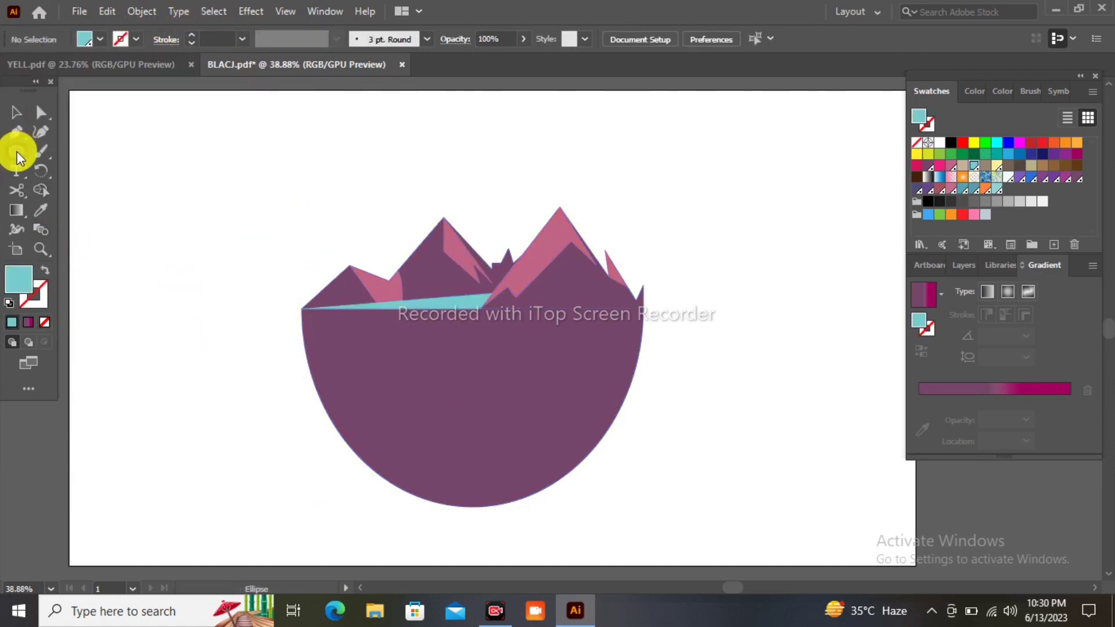
Step: Draw an ellipse above the peaks and fill it orange
left_click_drag(438, 117, 597, 250)
left_click(15, 116)
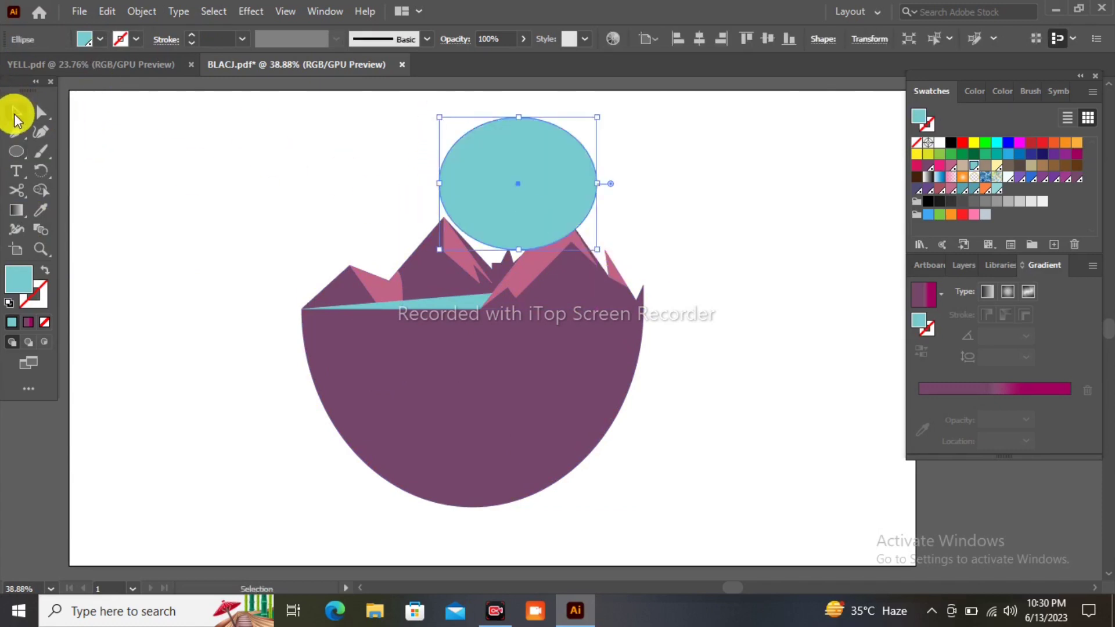
left_click(1067, 143)
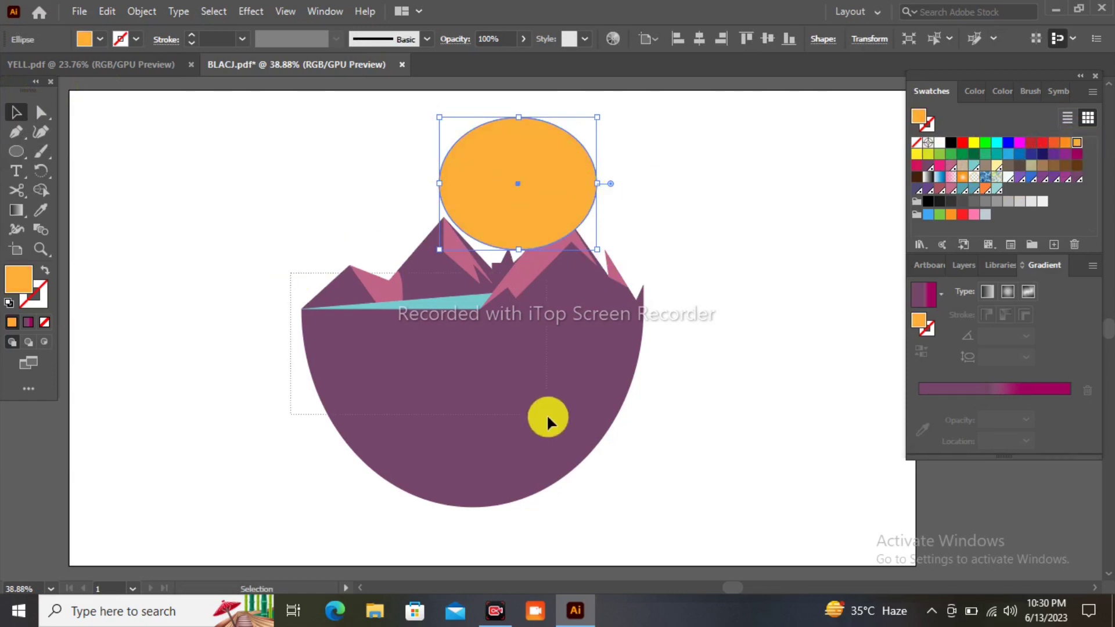
Step: Bring the mountain to the front, then shrink and lower the sun behind the peaks
right_click(665, 447)
mouse_move(723, 367)
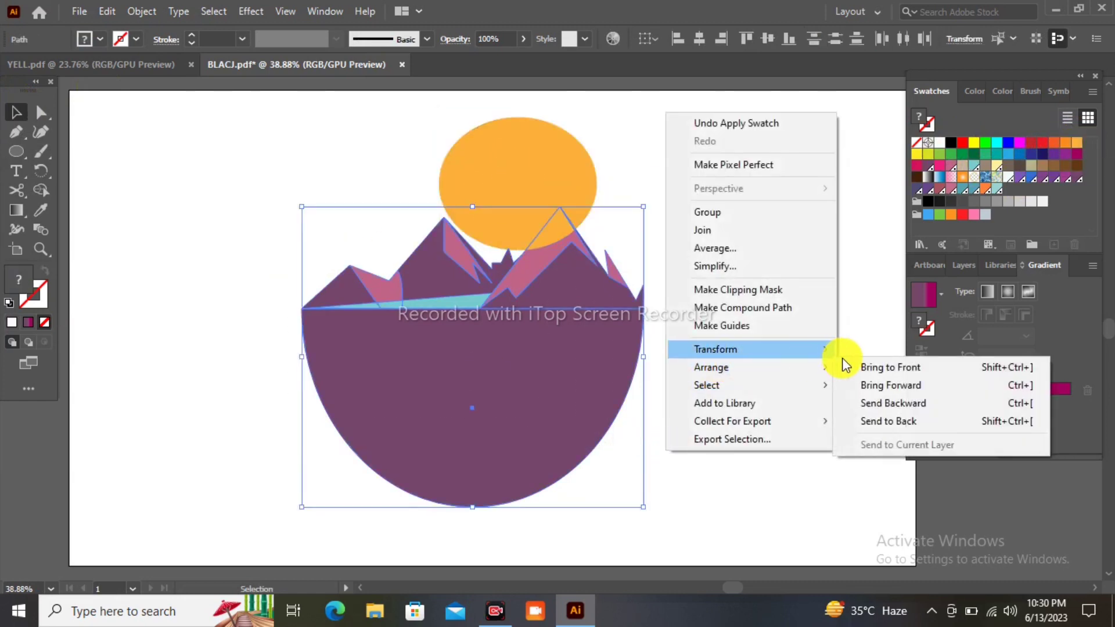
left_click(848, 367)
left_click(713, 241)
left_click_drag(544, 199, 542, 211)
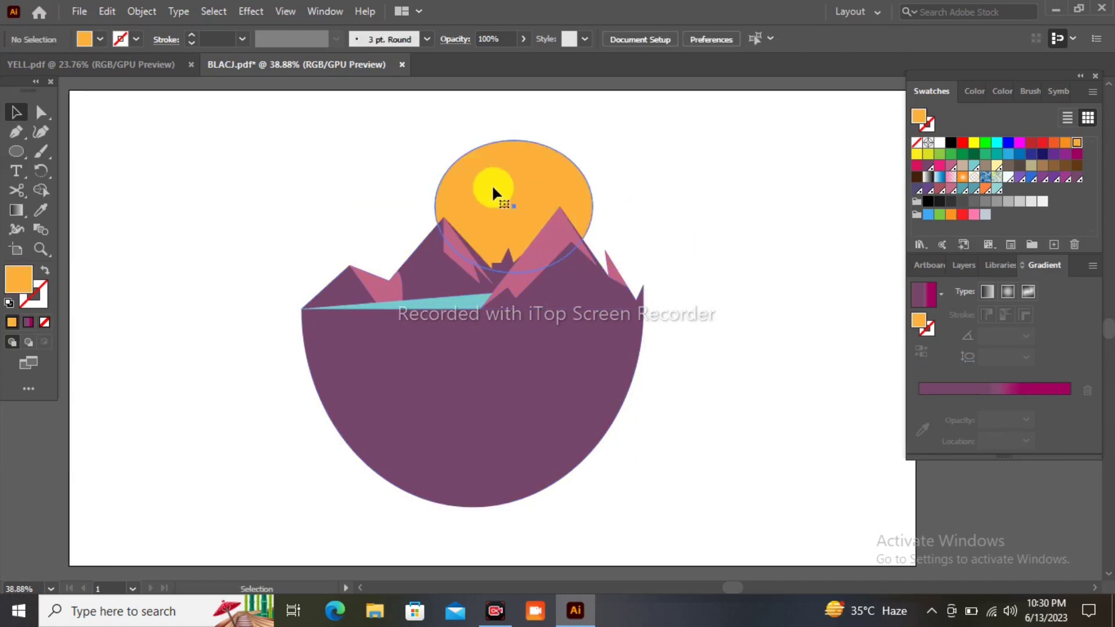
left_click_drag(433, 153, 448, 153)
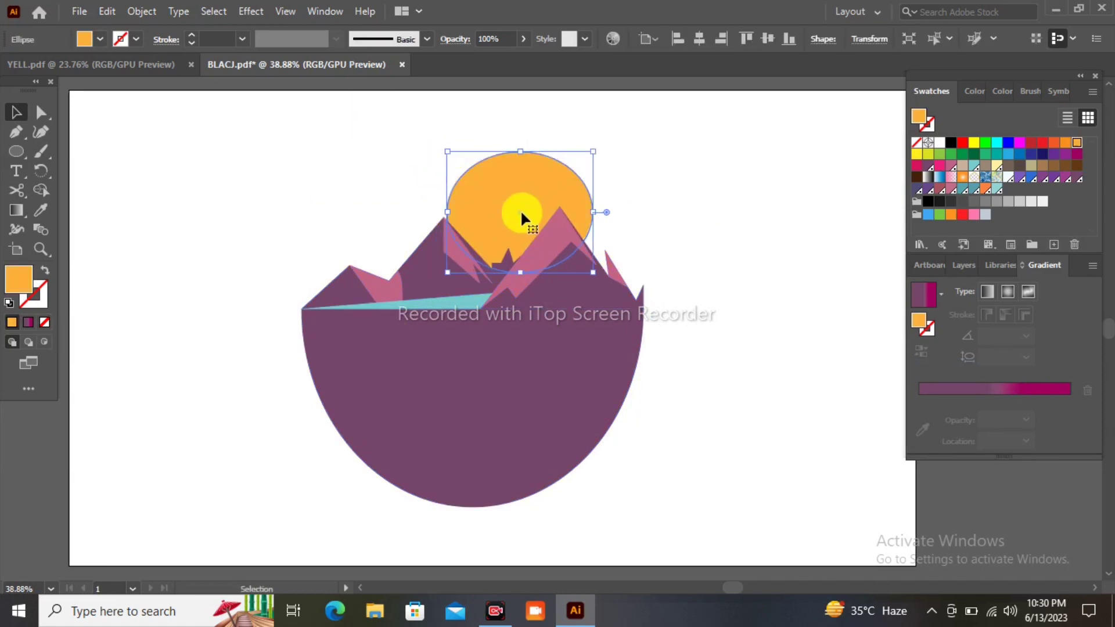
left_click_drag(522, 213, 513, 214)
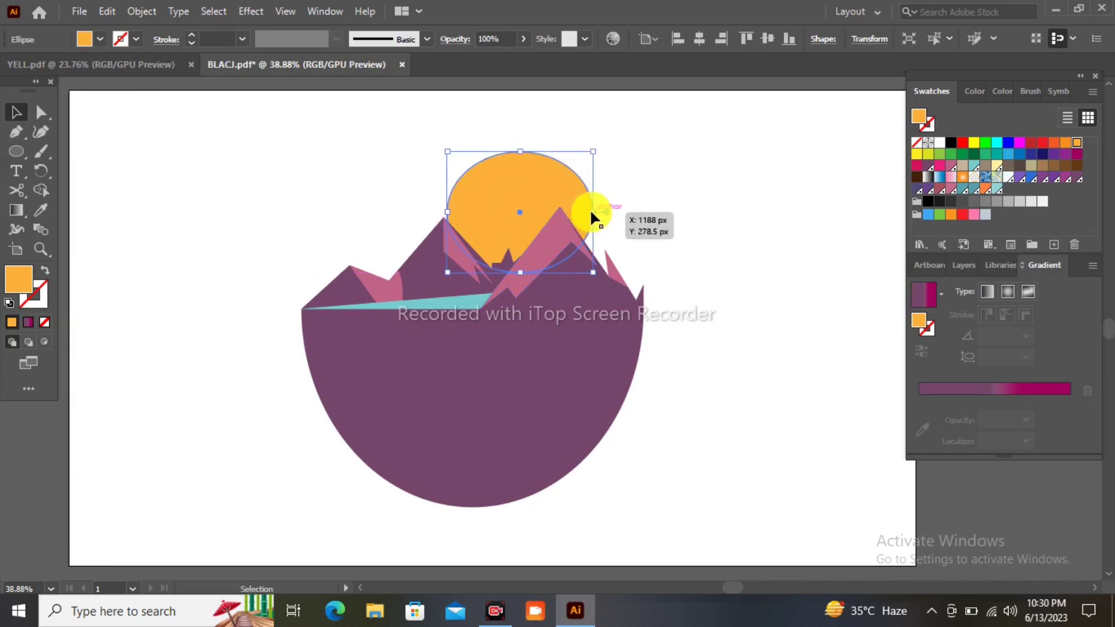
left_click(663, 227)
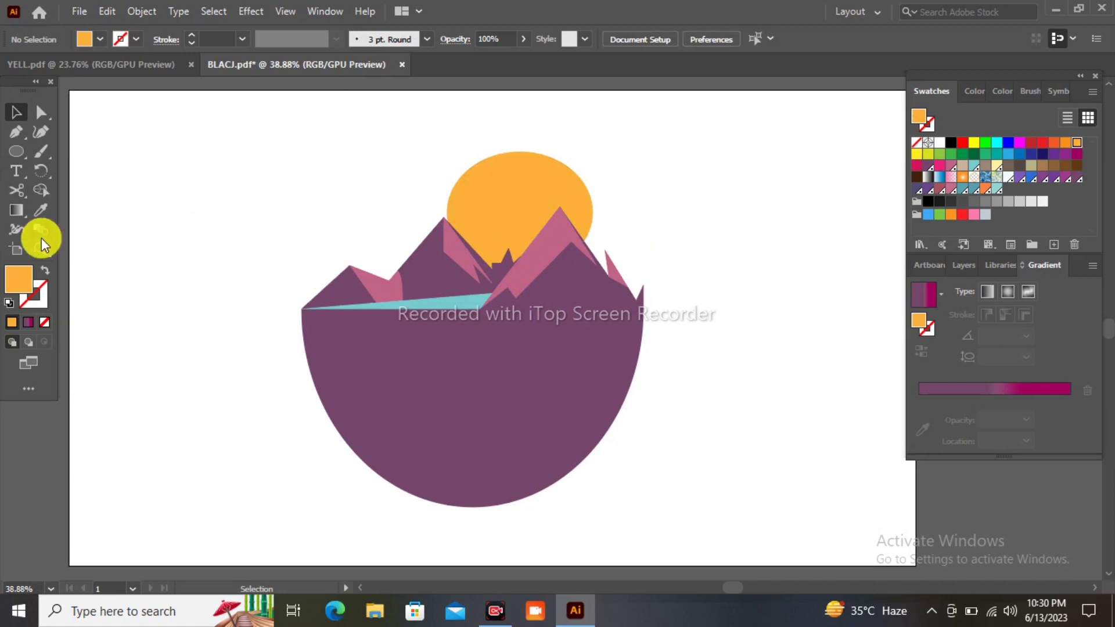
Step: Pen jagged waterfall strands from the river's left end down below the bowl
left_click(18, 134)
left_click(301, 309)
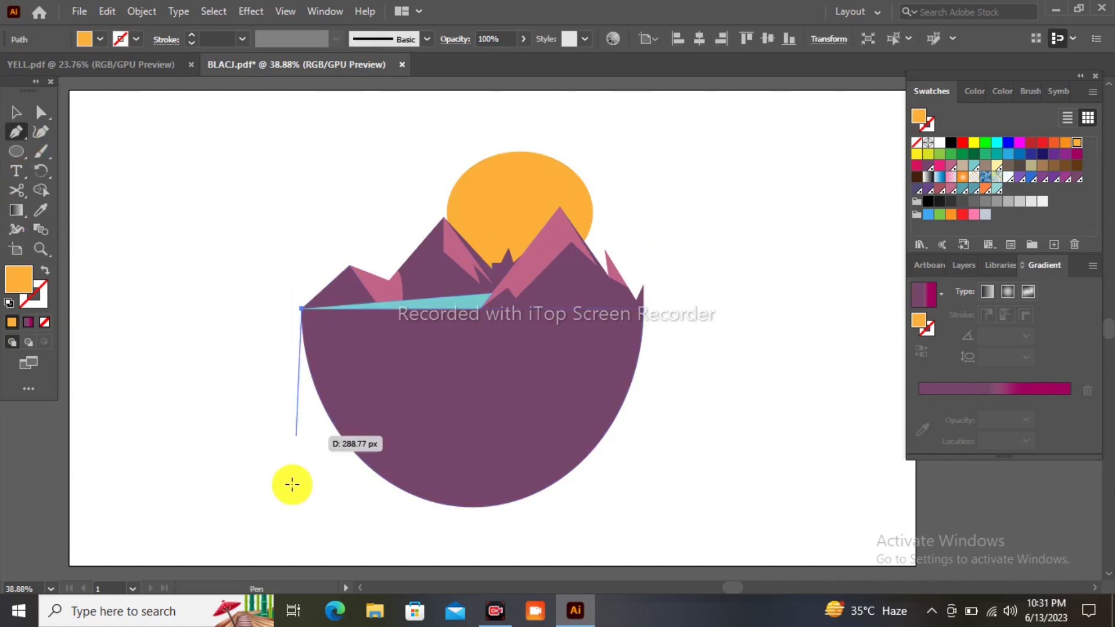
left_click(301, 540)
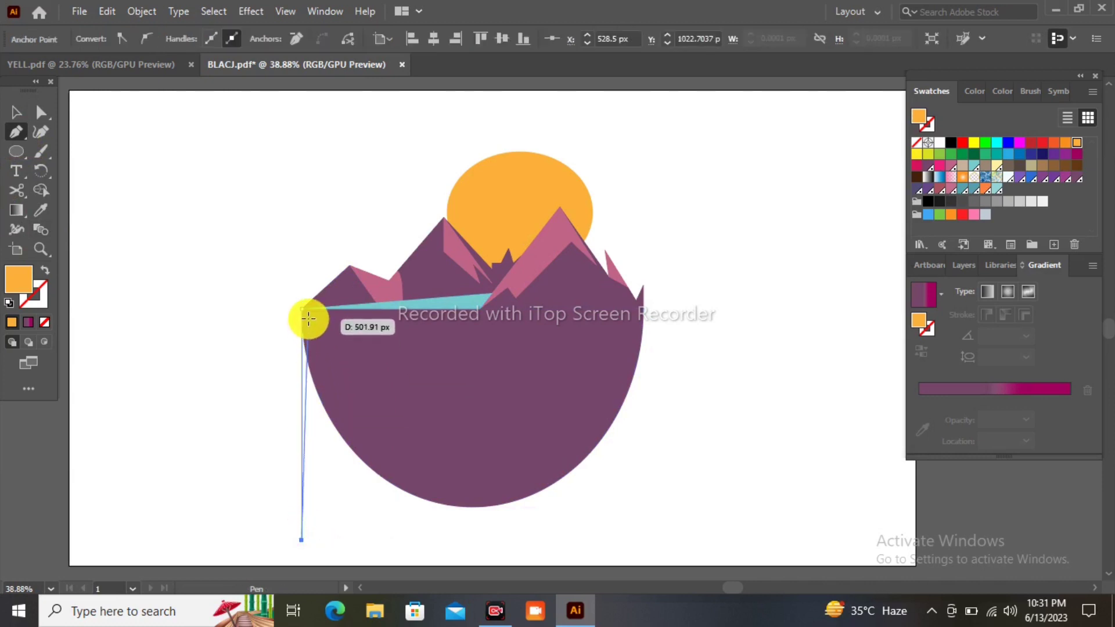
left_click(303, 309)
left_click(306, 529)
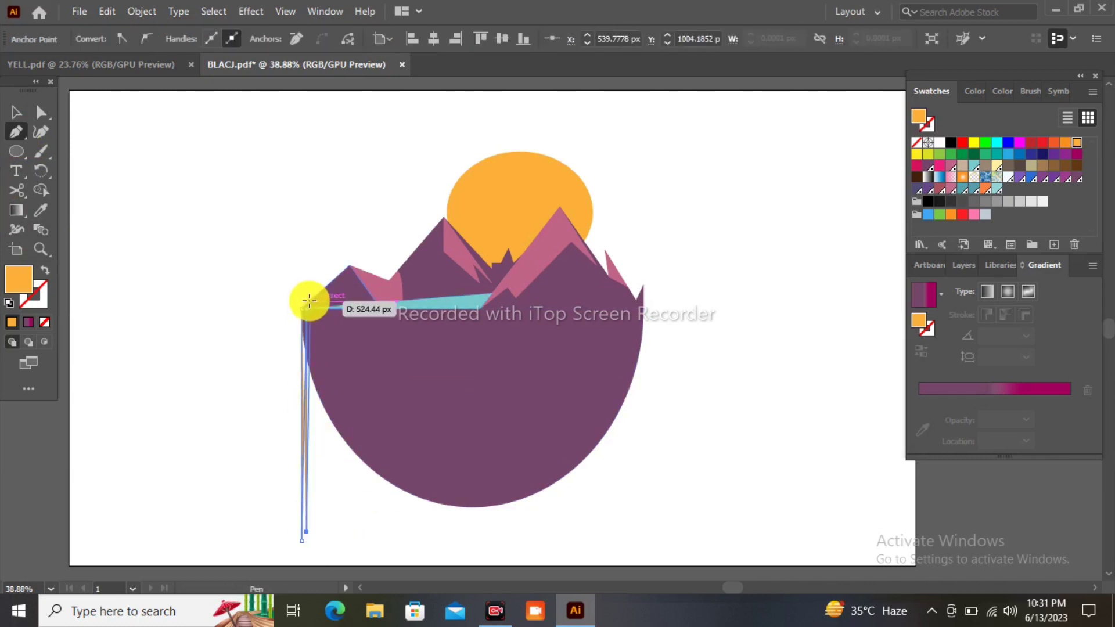
left_click_drag(312, 310, 319, 436)
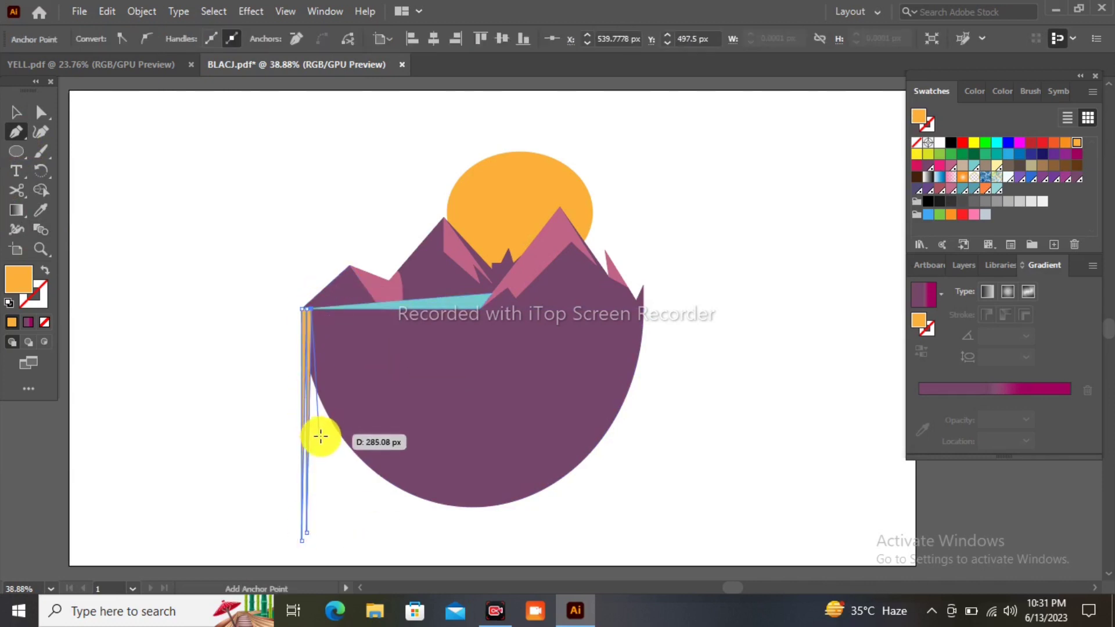
left_click_drag(309, 312, 317, 308)
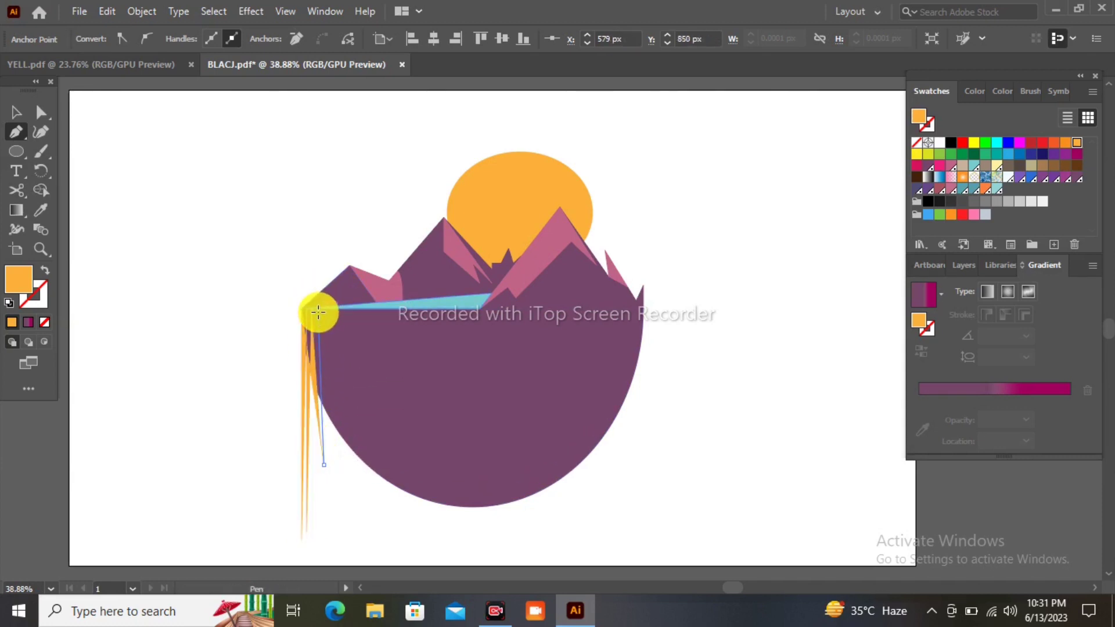
left_click(317, 502)
left_click_drag(312, 311, 312, 309)
right_click(314, 316)
left_click(364, 250)
Step: Fill the waterfall strands light cyan
left_click(21, 116)
left_click(273, 410)
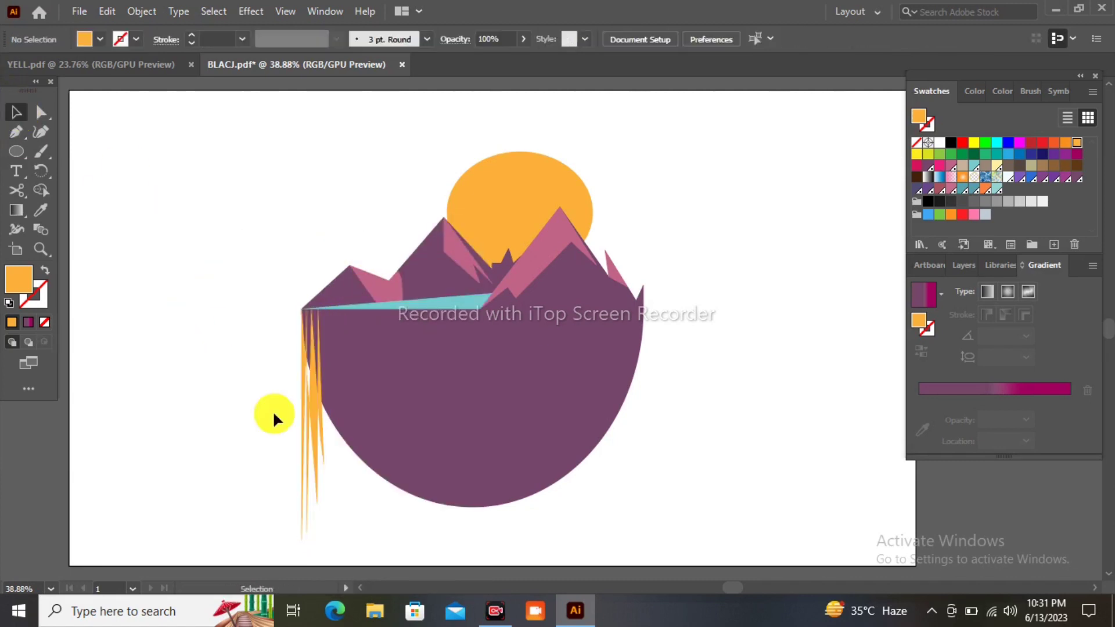
left_click_drag(267, 452, 314, 430)
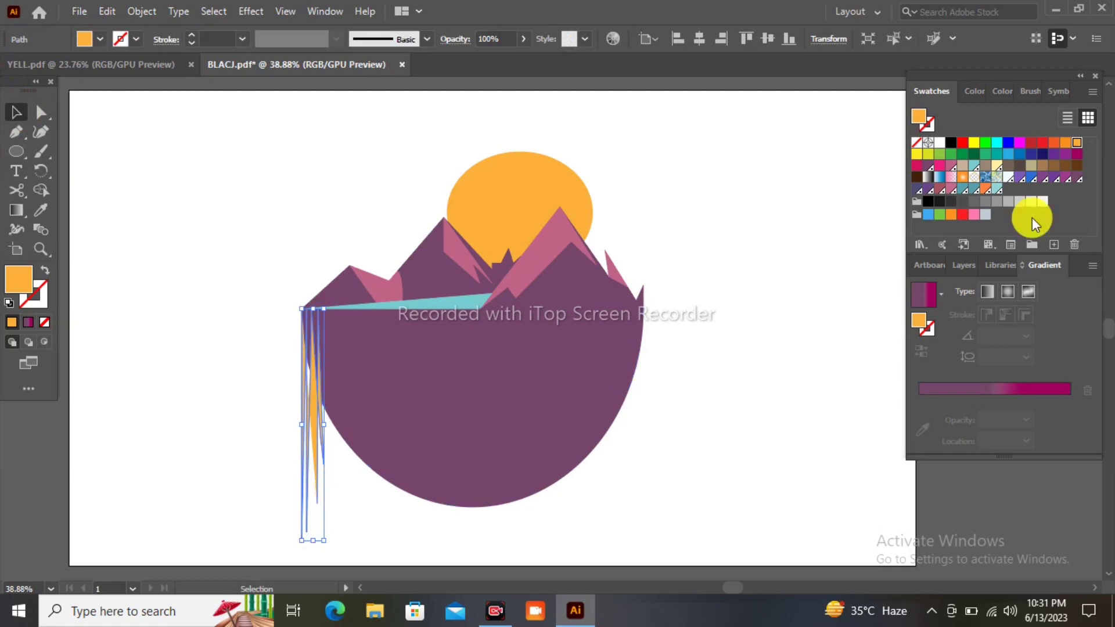
left_click(975, 167)
left_click(266, 437)
left_click_drag(325, 482, 327, 484)
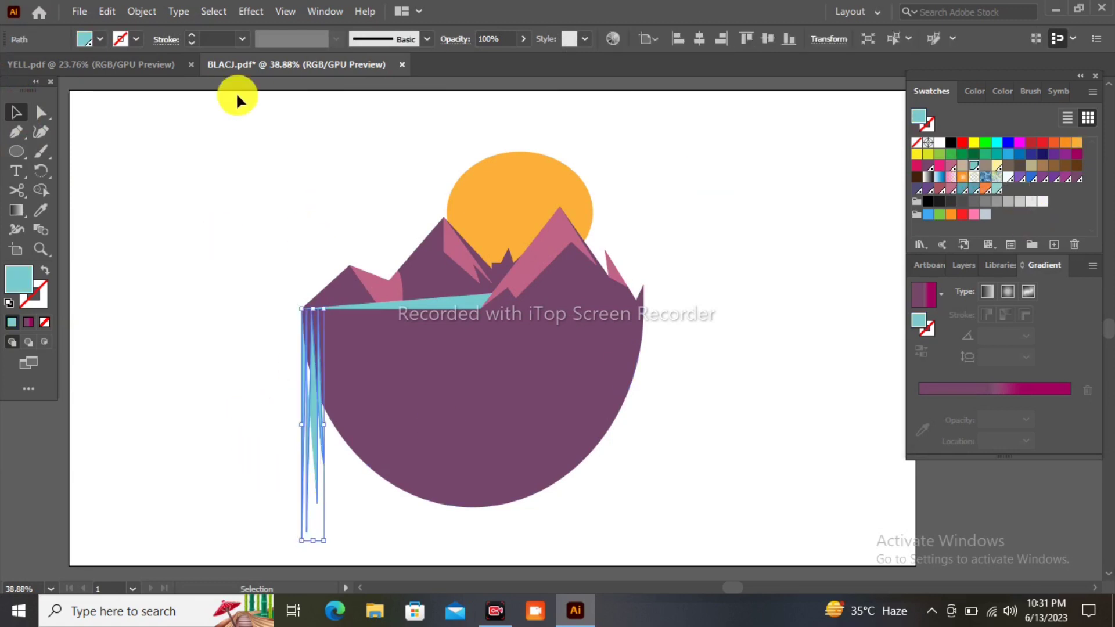
Step: Set the waterfall's opacity to 68% in the Transparency panel
left_click(315, 12)
left_click(438, 525)
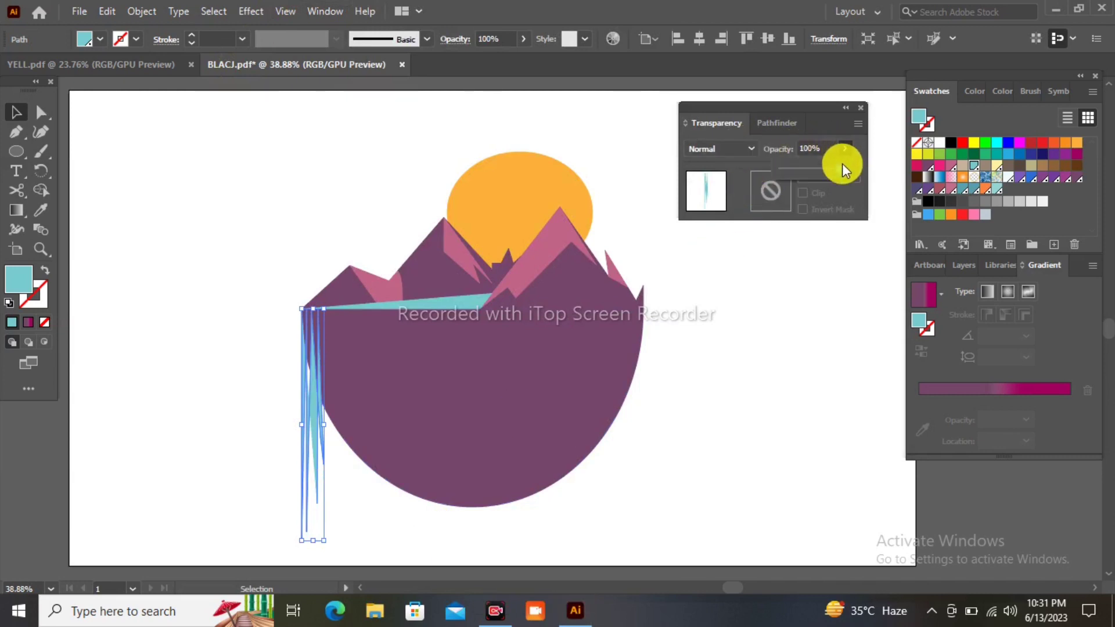
left_click_drag(824, 167, 821, 168)
left_click(783, 339)
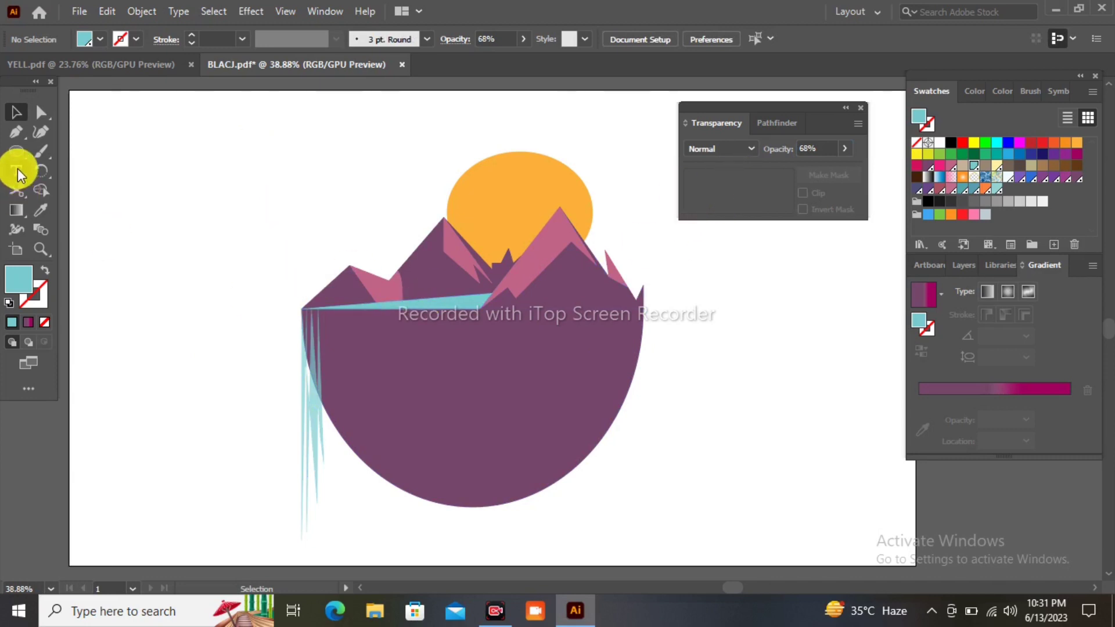
left_click(861, 108)
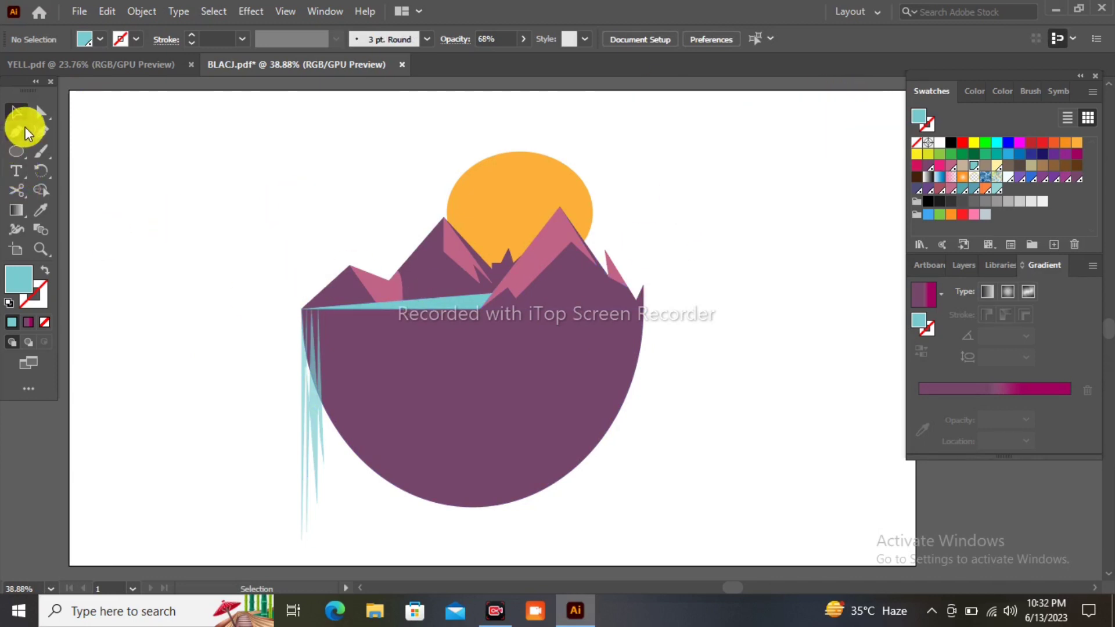
Step: Shorten the purple bowl slightly, then draw an artboard-sized rectangle filled pale yellow
left_click_drag(643, 507, 643, 501)
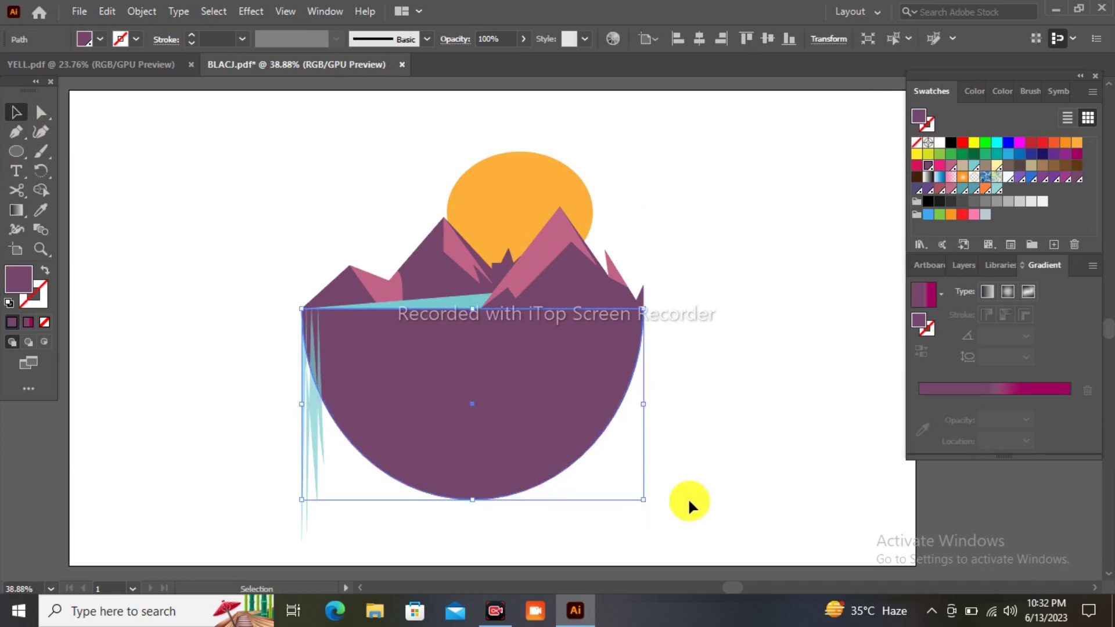
left_click(690, 506)
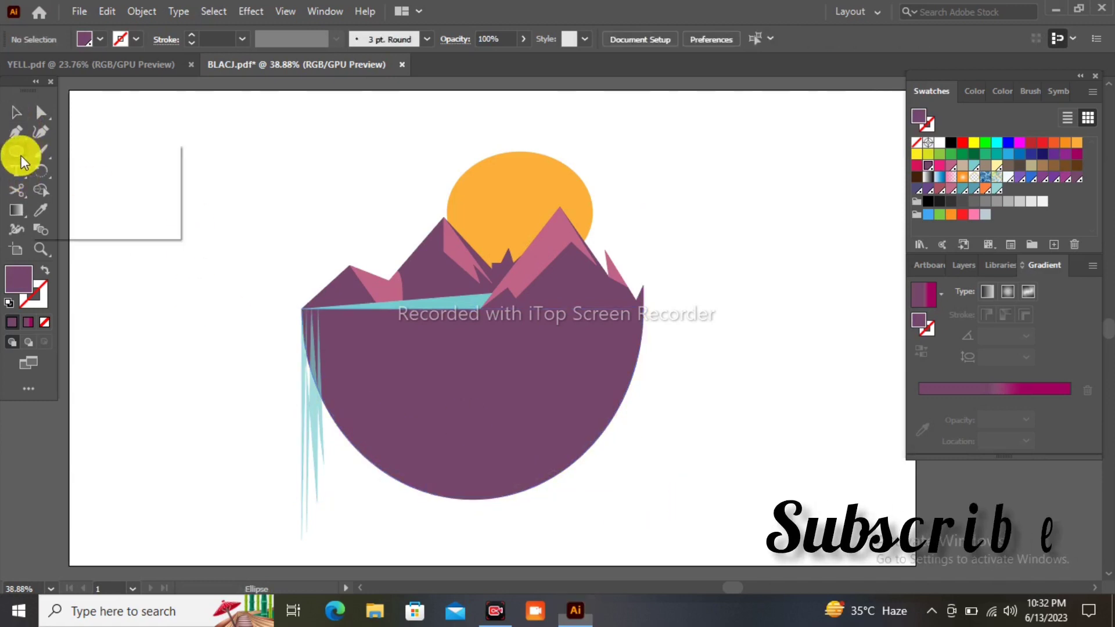
left_click_drag(18, 155, 88, 150)
left_click_drag(69, 90, 910, 551)
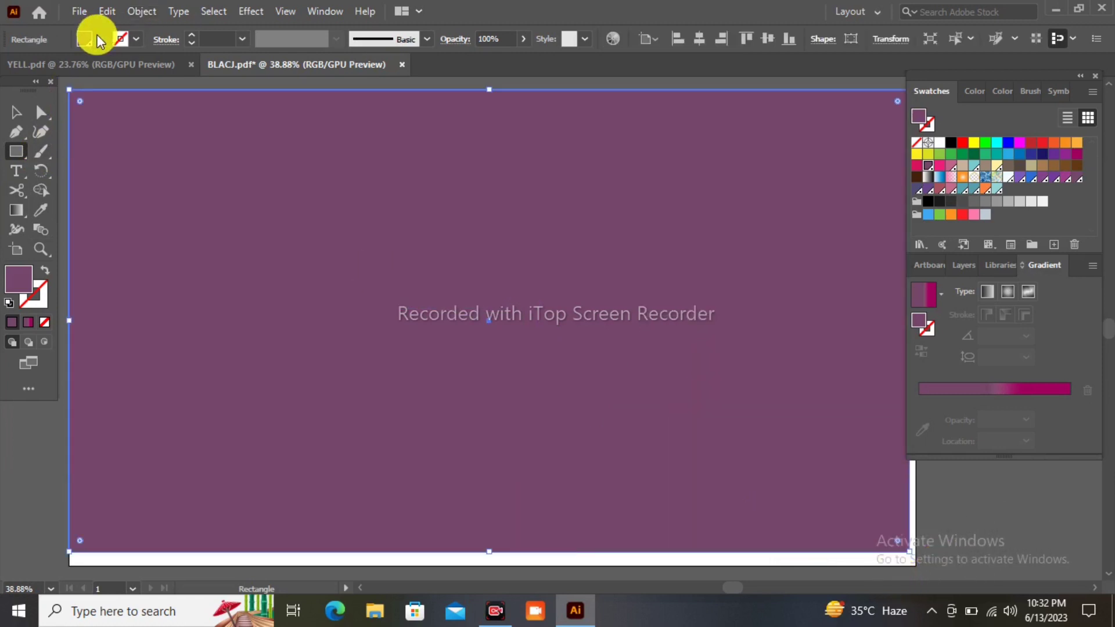
left_click(100, 41)
left_click(111, 90)
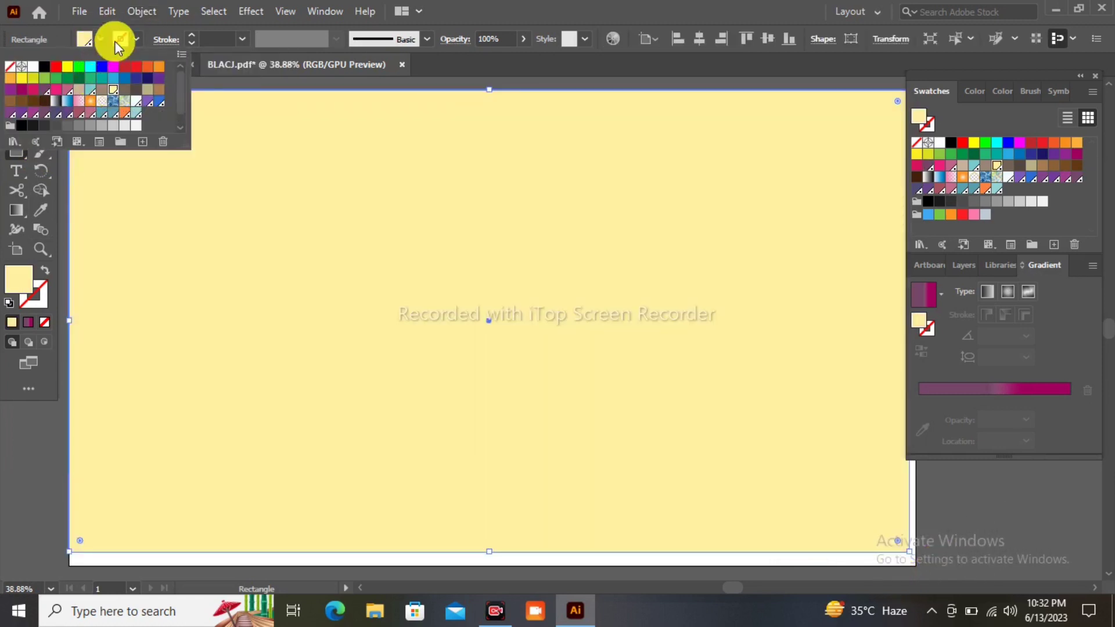
Step: Lock the yellow background rectangle and bring all the emblem artwork to the front
left_click(141, 11)
left_click(427, 124)
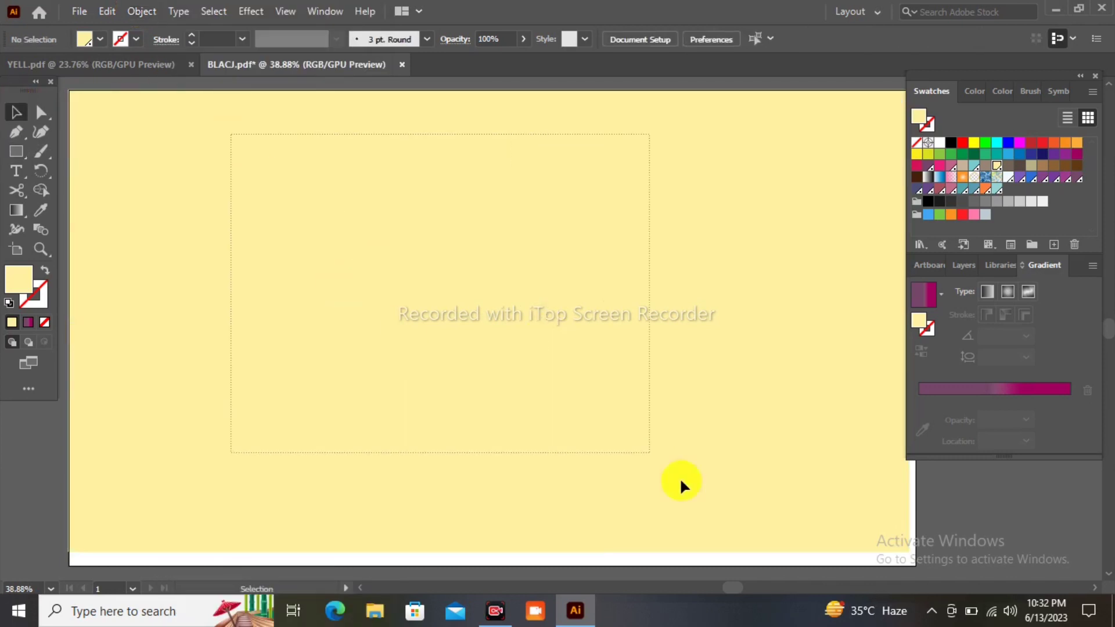
key("ctrl+a")
right_click(730, 517)
left_click(912, 437)
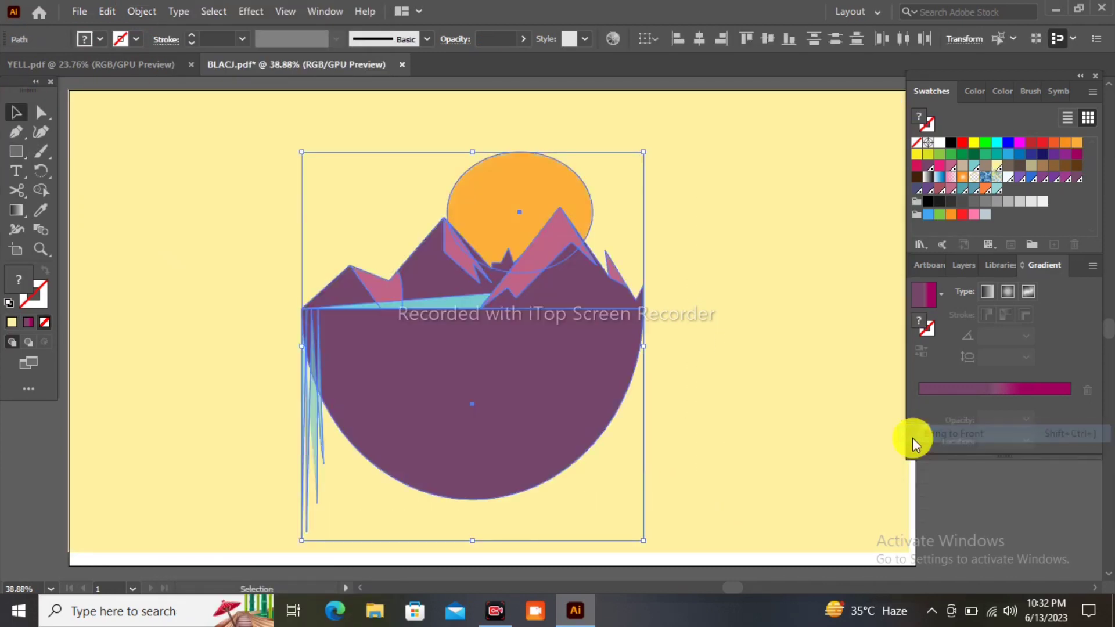
left_click(767, 413)
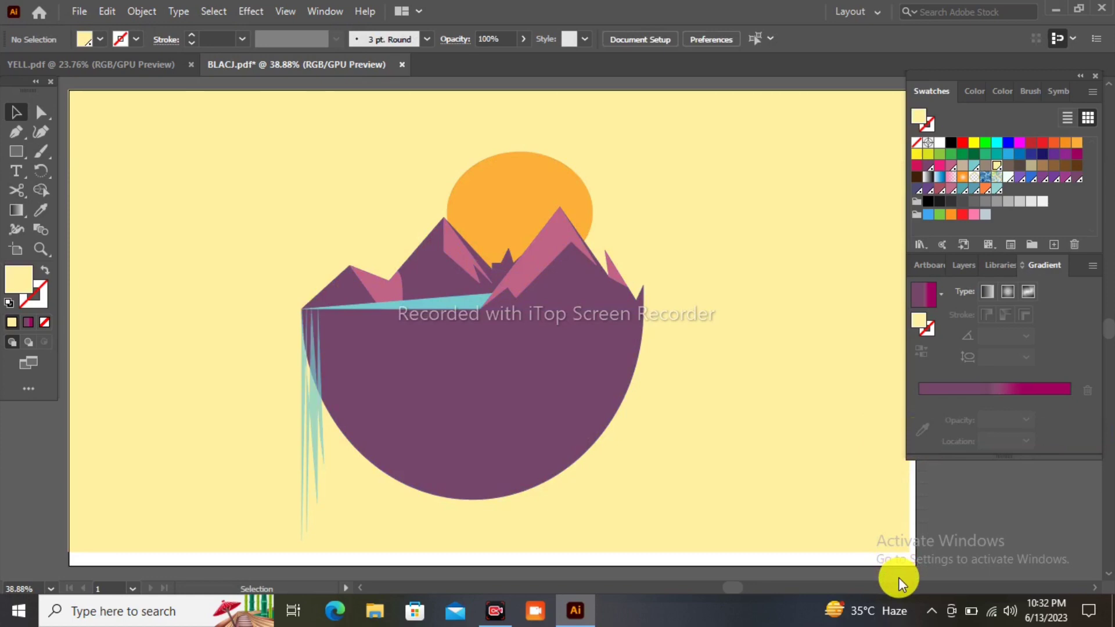